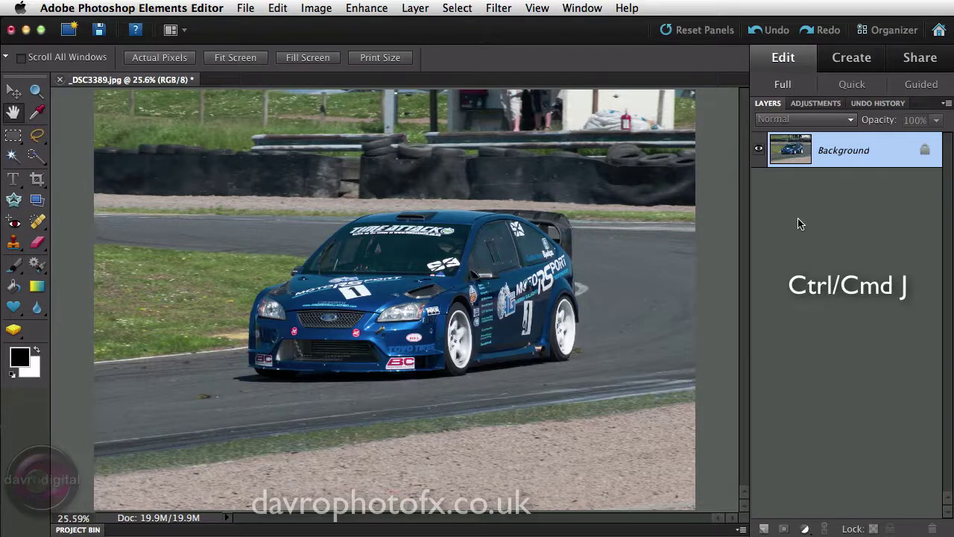
Duplicate the Background layer, activate the Quick Selection tool and check its brush settings
key(ctrl+j)
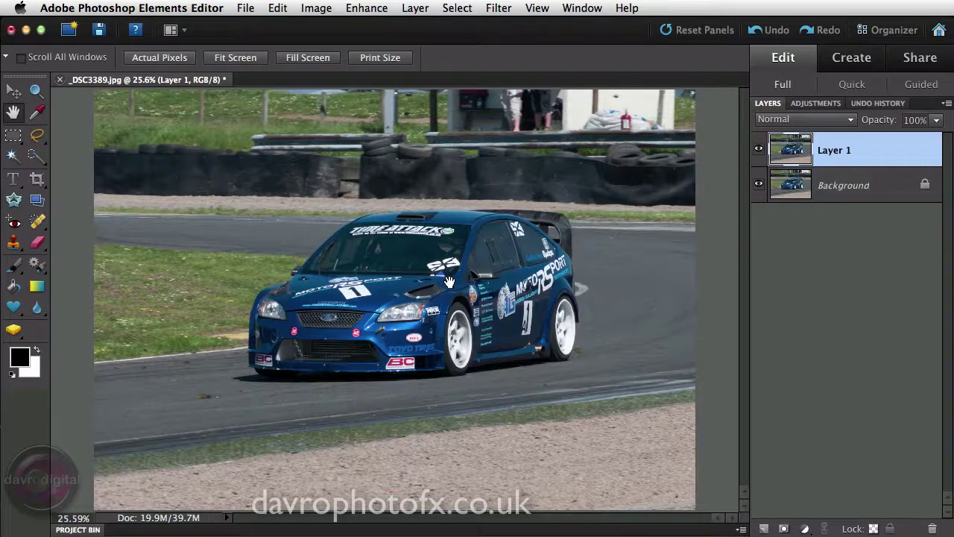
click(38, 162)
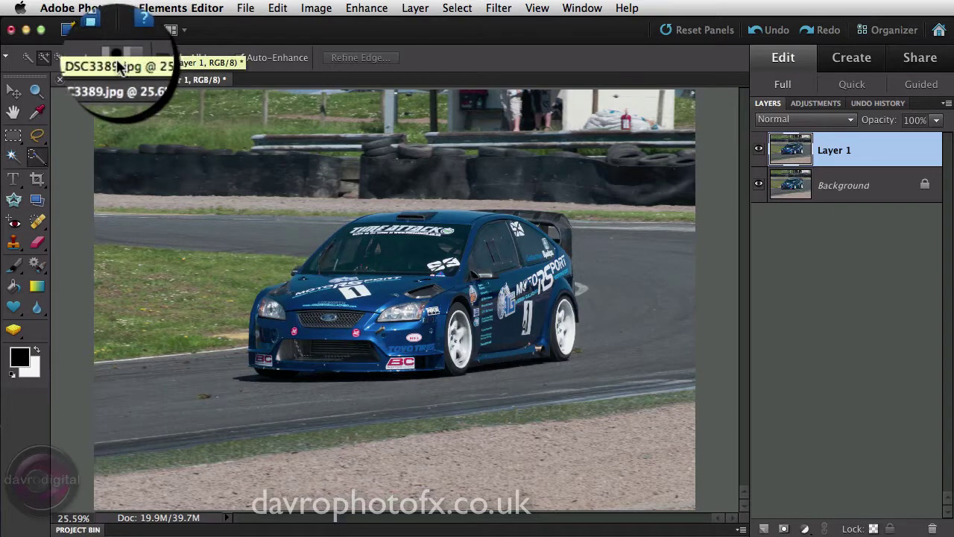
click(133, 59)
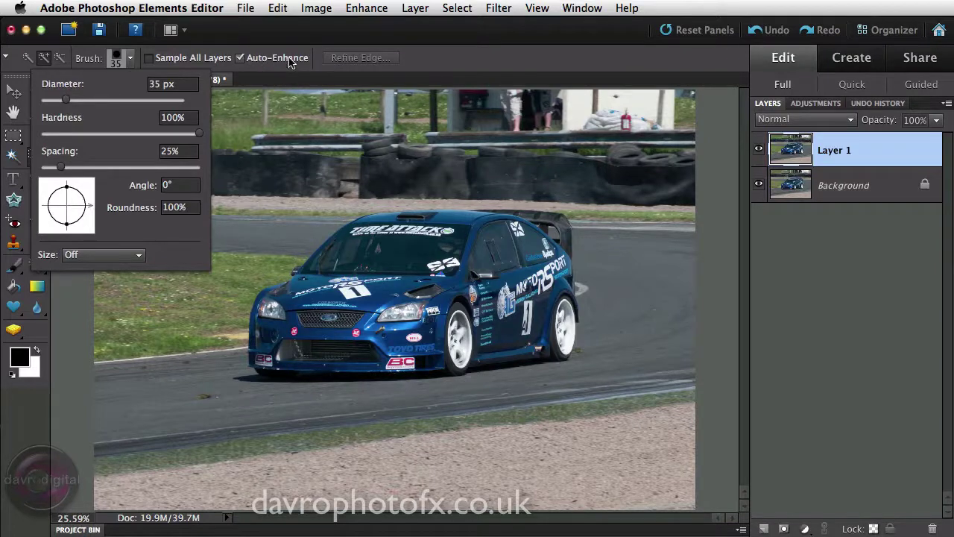
click(488, 69)
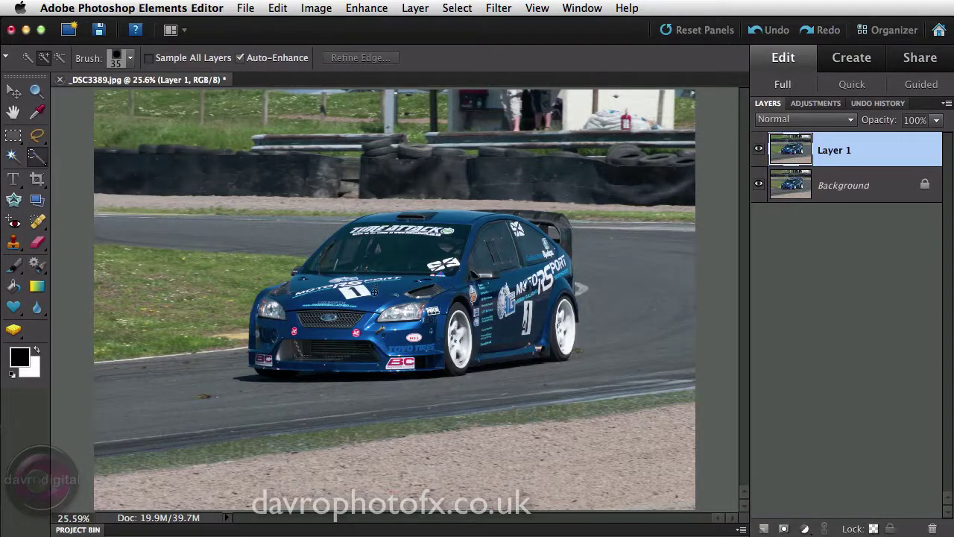
Make a rough Quick Selection of the blue car, covering the bonnet, windscreen, side and front bumper
drag(378, 302, 378, 252)
drag(444, 246, 494, 253)
mouse_move(510, 322)
mouse_down()
mouse_move(499, 331)
mouse_move(344, 347)
mouse_move(364, 344)
mouse_up()
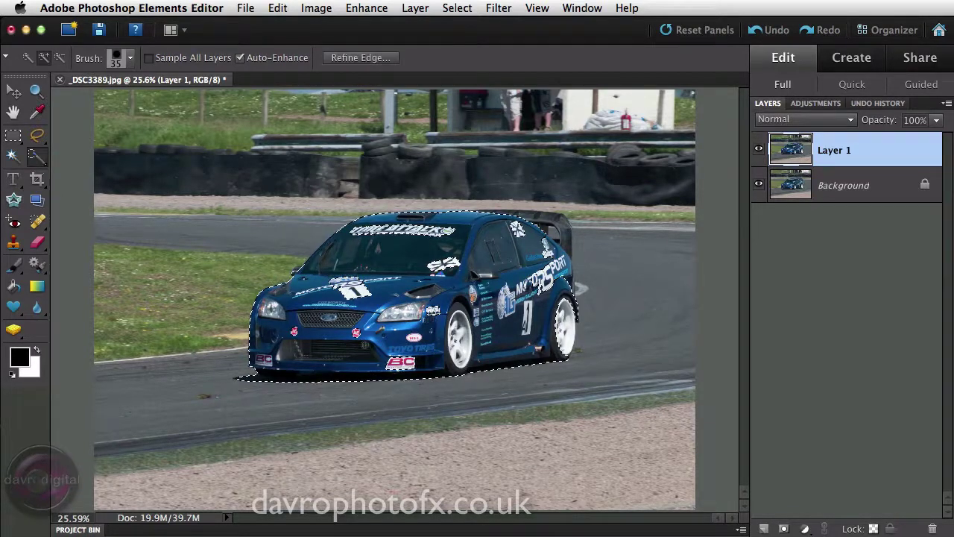
Add the unselected stickers on the bumper, bonnet, windscreen and rear side, plus the rear wheel, to the car selection
ctrl+click(415, 293)
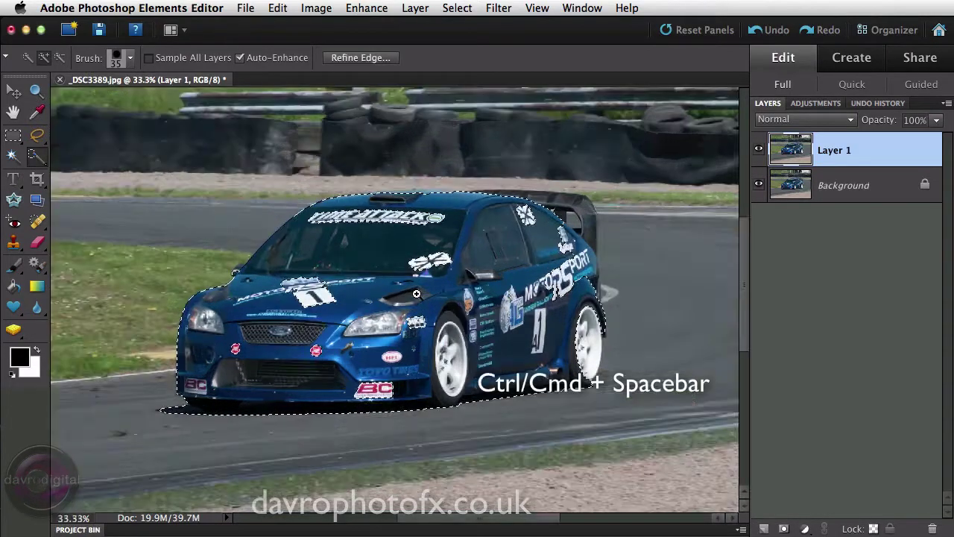
ctrl+click(416, 293)
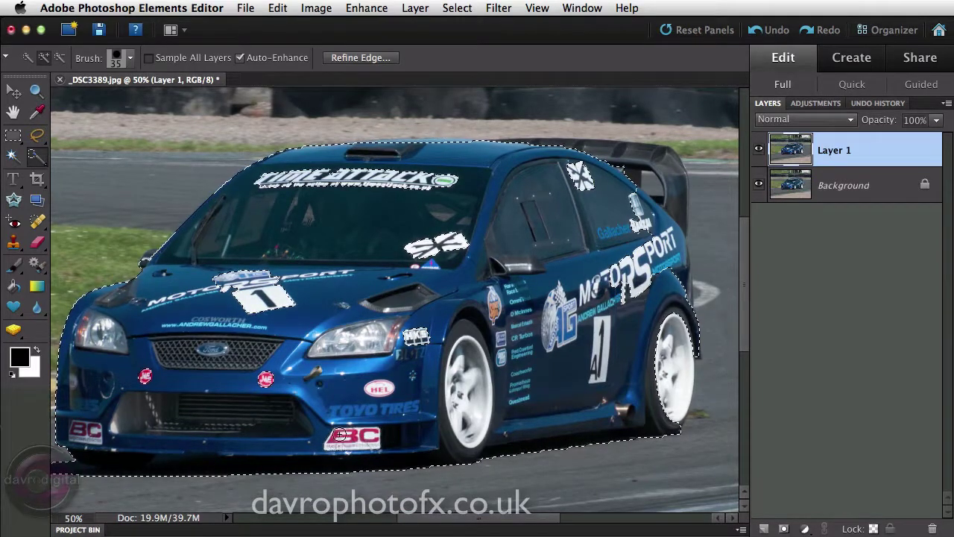
drag(435, 334, 399, 335)
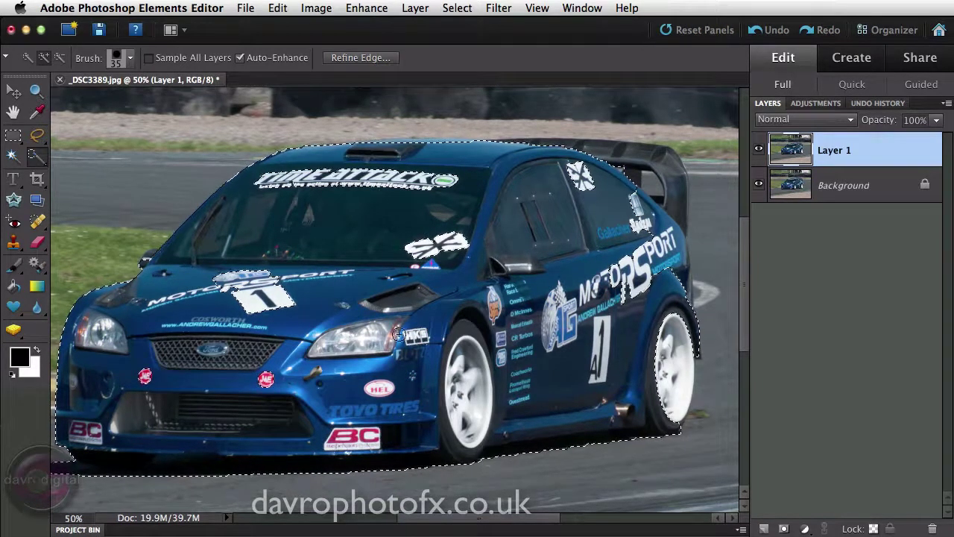
drag(300, 281, 256, 301)
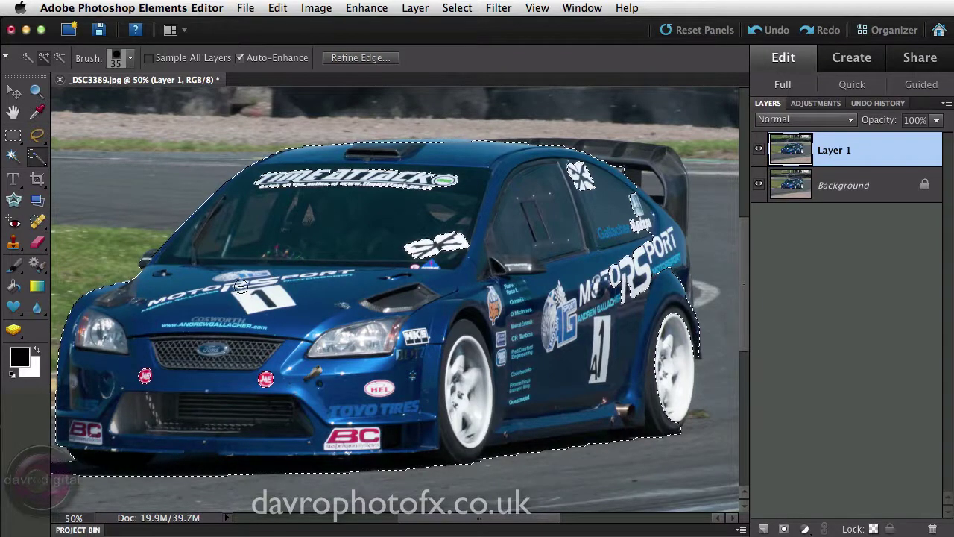
drag(406, 252, 463, 238)
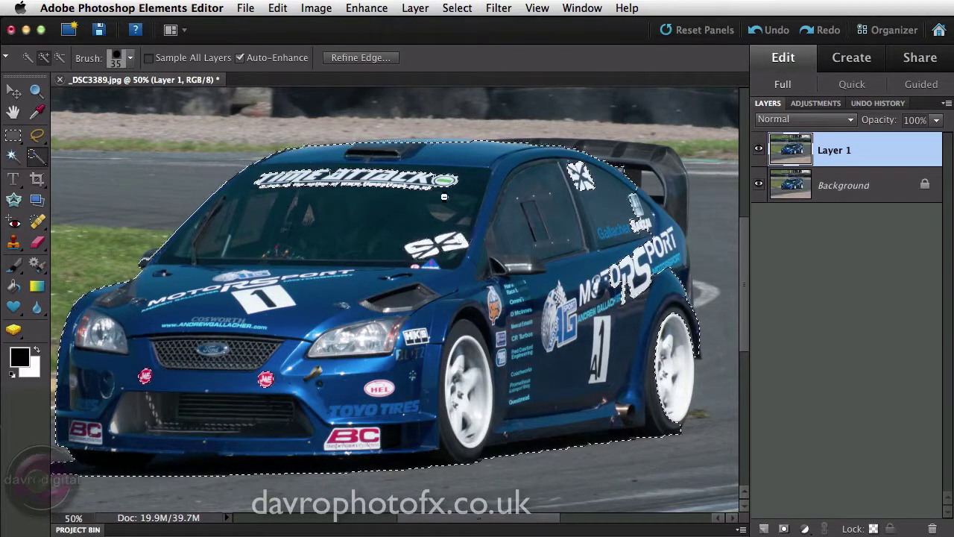
drag(458, 182, 278, 176)
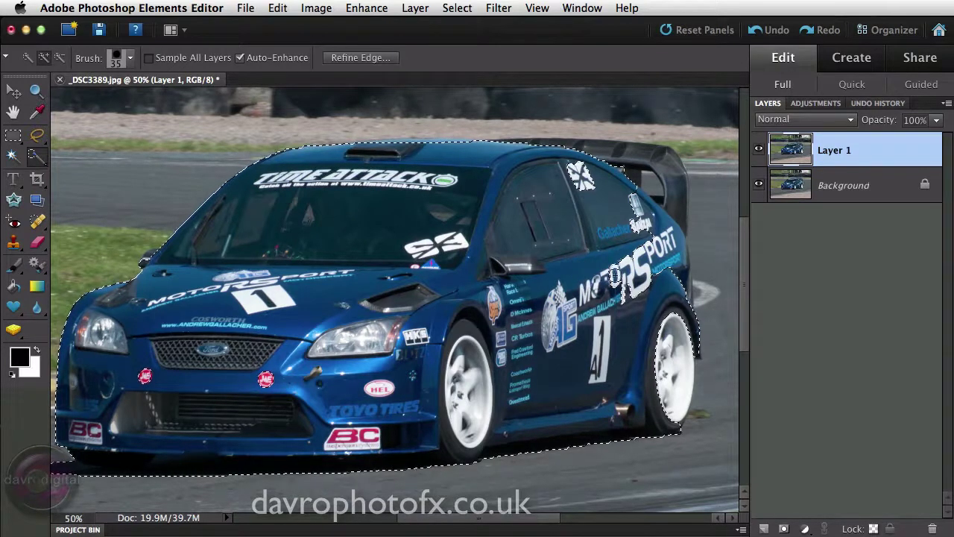
drag(663, 263, 664, 251)
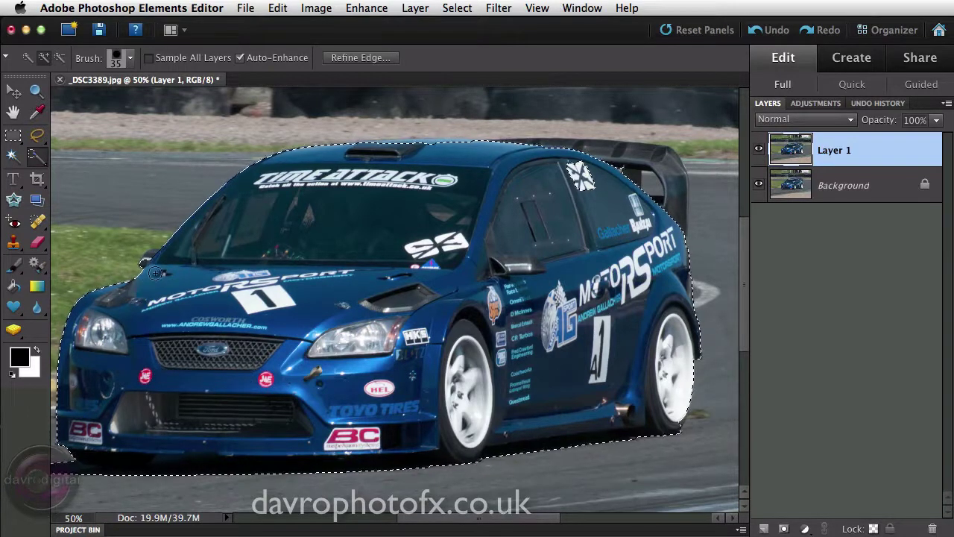
Add the rest of the door mirror beside the windscreen to the car selection
scroll(155, 273, up, 1)
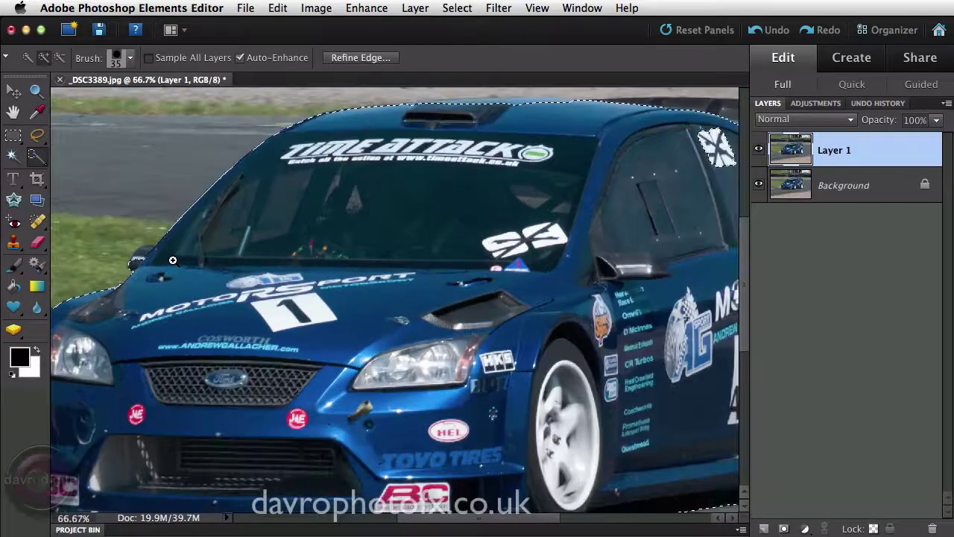
scroll(172, 260, up, 3)
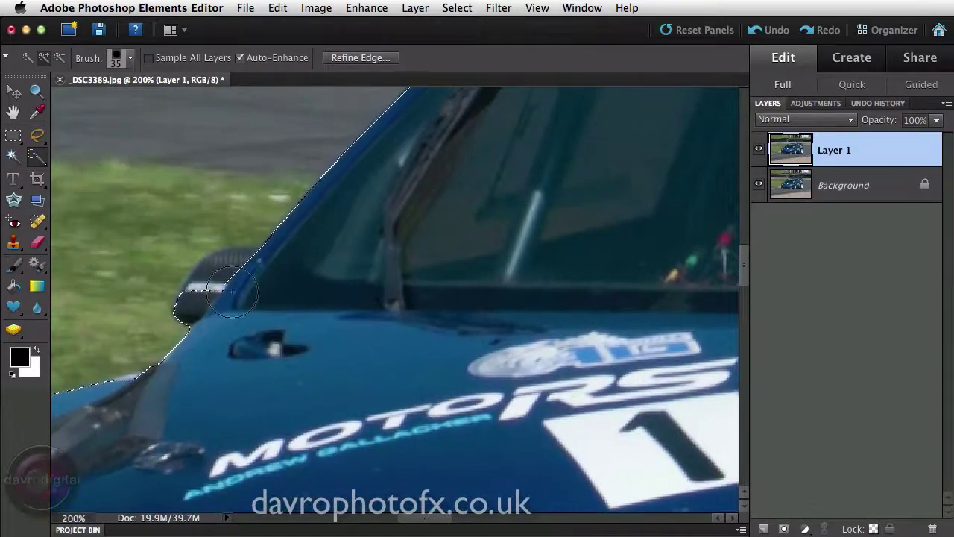
mouse_move(228, 287)
mouse_down()
mouse_move(213, 275)
mouse_move(232, 257)
mouse_move(264, 305)
mouse_move(238, 260)
mouse_up()
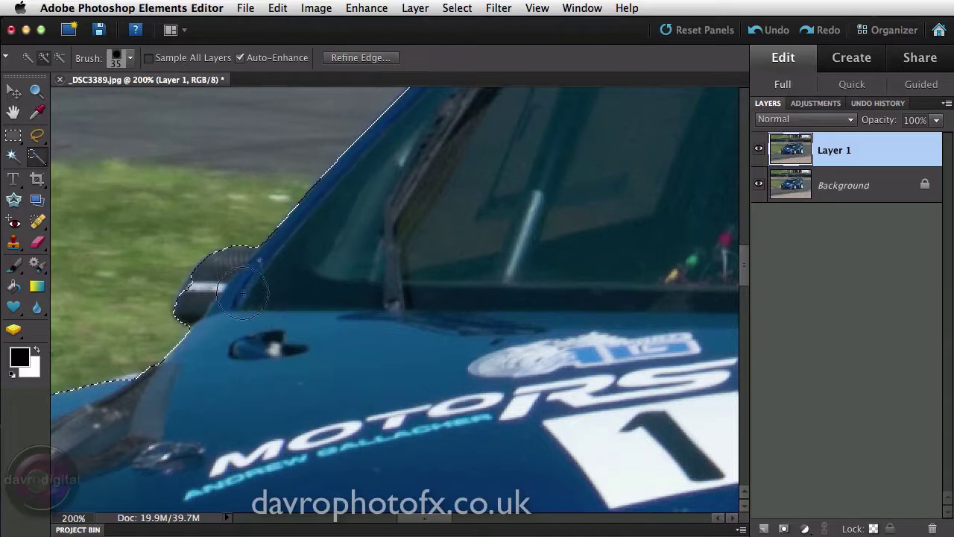
Extend the selection along the car's roof so it includes the blue edge above the roof scoop
drag(520, 210, 366, 473)
drag(616, 270, 407, 371)
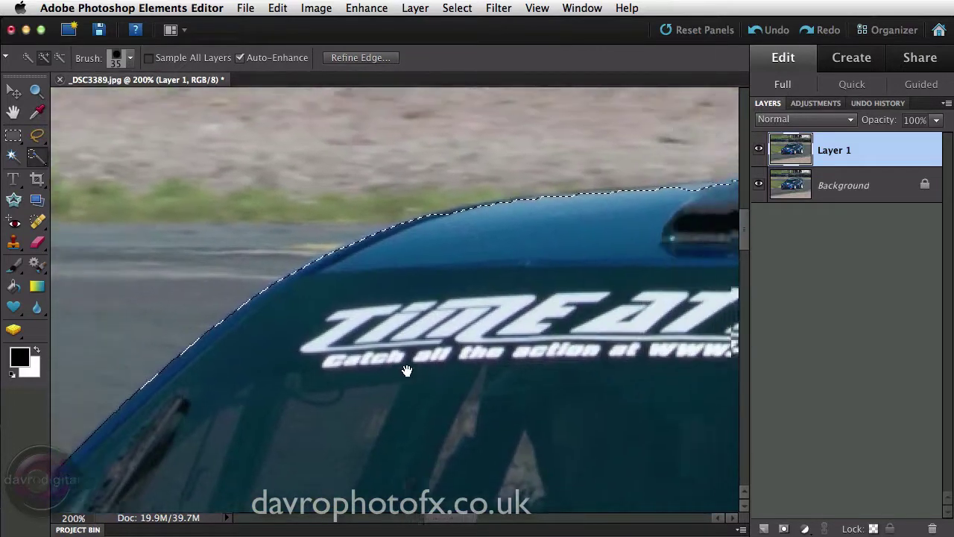
scroll(541, 293, right, 6)
scroll(541, 294, up, 3)
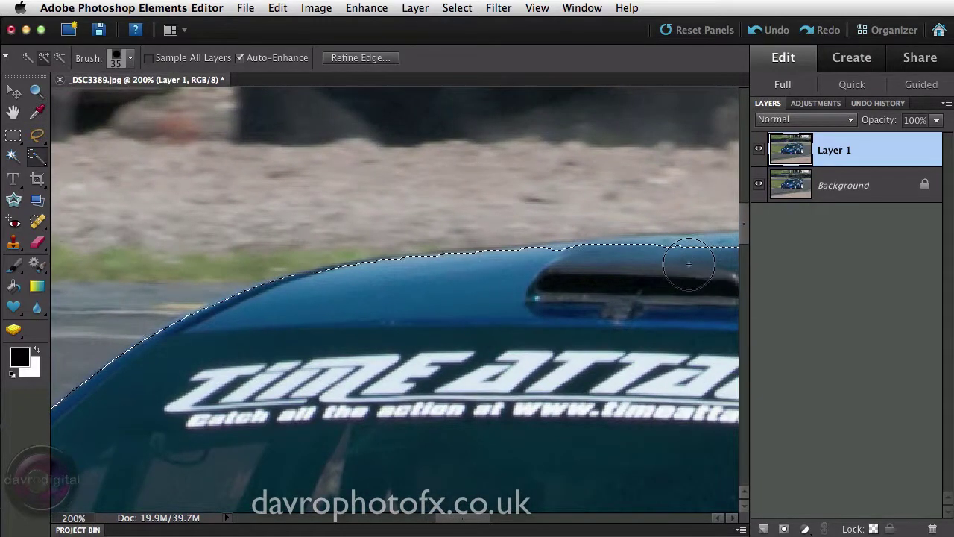
mouse_move(689, 264)
mouse_down()
mouse_move(479, 274)
mouse_move(450, 292)
mouse_move(391, 272)
mouse_move(436, 319)
mouse_up()
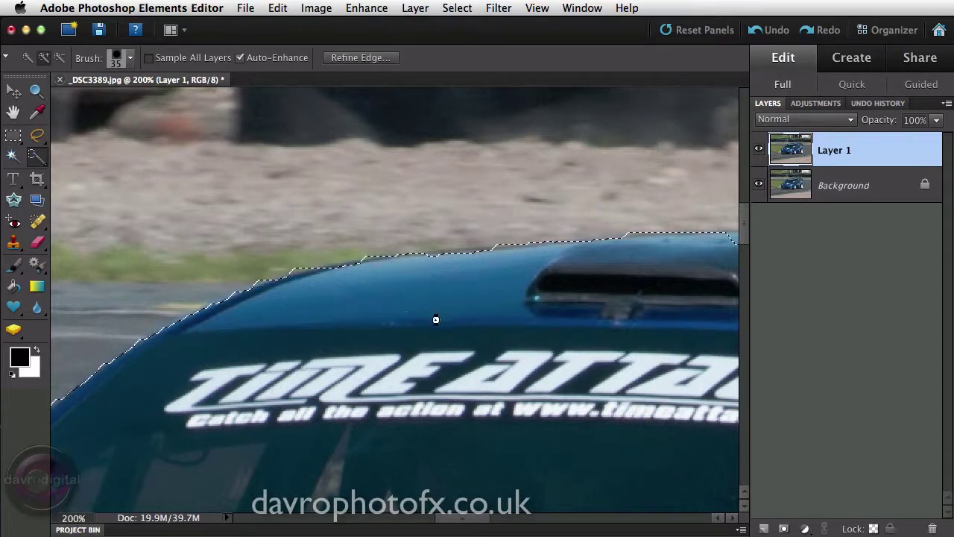
mouse_move(445, 272)
mouse_down()
mouse_move(496, 265)
mouse_move(478, 277)
mouse_up()
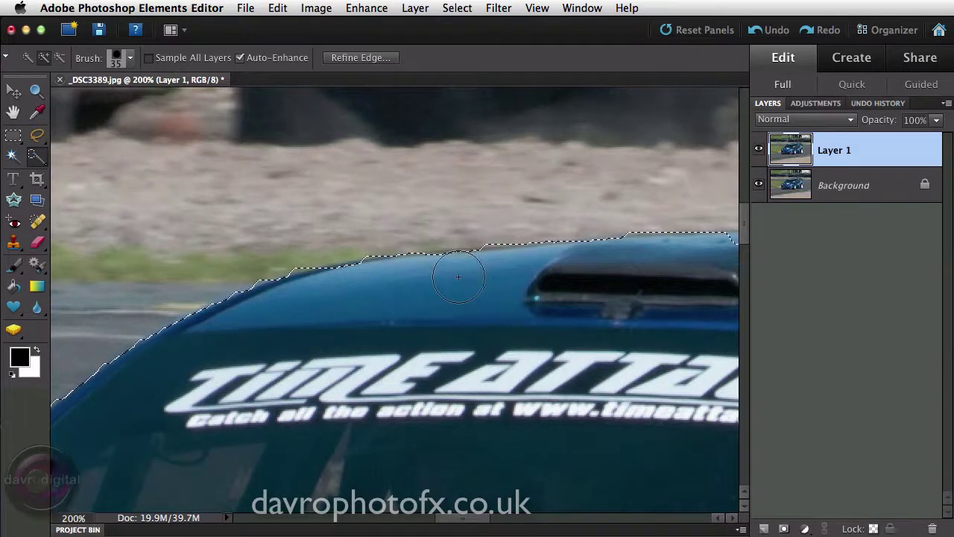
mouse_move(454, 300)
mouse_down()
mouse_move(378, 284)
mouse_move(329, 295)
mouse_move(344, 292)
mouse_move(397, 315)
mouse_up()
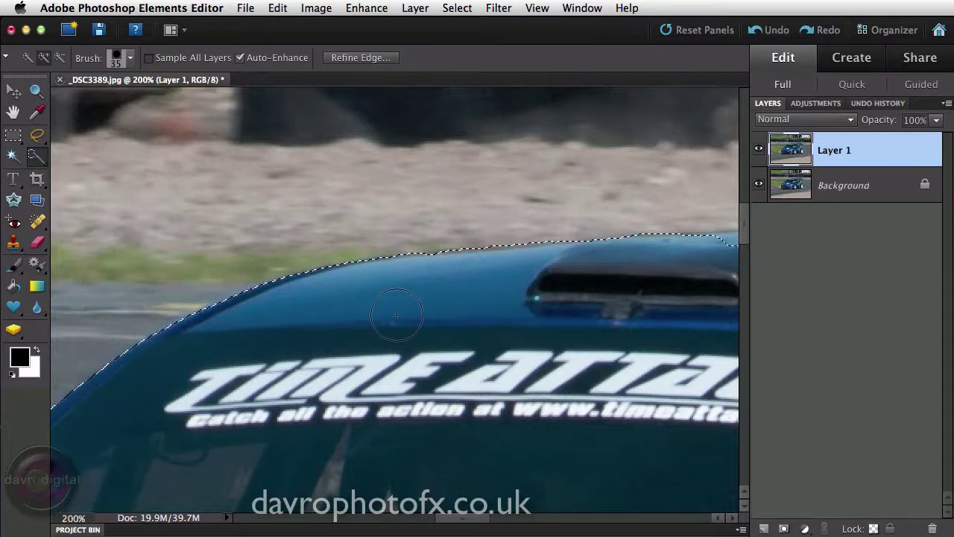
drag(634, 298, 351, 323)
mouse_move(649, 303)
mouse_down()
mouse_move(697, 287)
mouse_move(652, 272)
mouse_move(611, 285)
mouse_move(563, 272)
mouse_move(635, 282)
mouse_move(425, 280)
mouse_move(341, 294)
mouse_up()
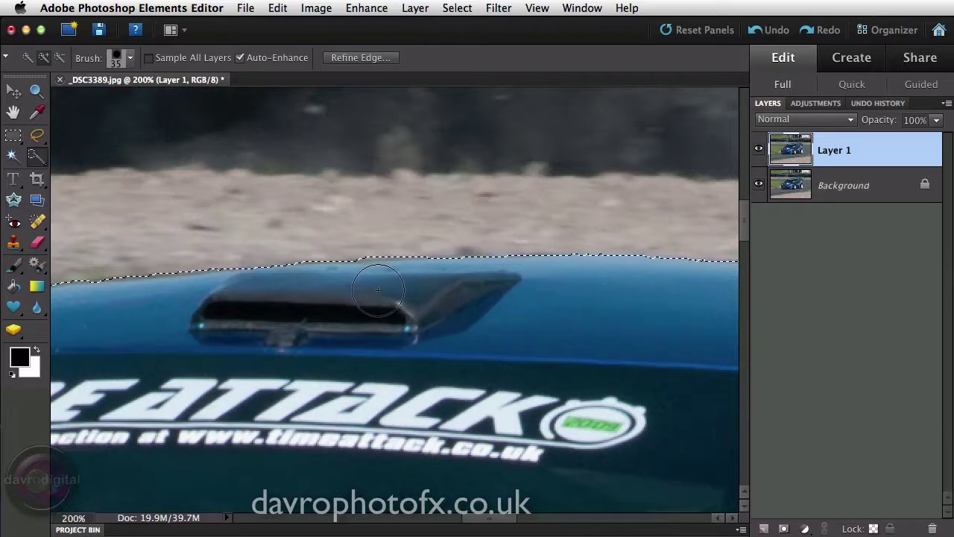
Add the flag decal on the rear side window, the rear spoiler and the car's back edge to the selection
scroll(426, 311, right, 8)
scroll(523, 319, right, 10)
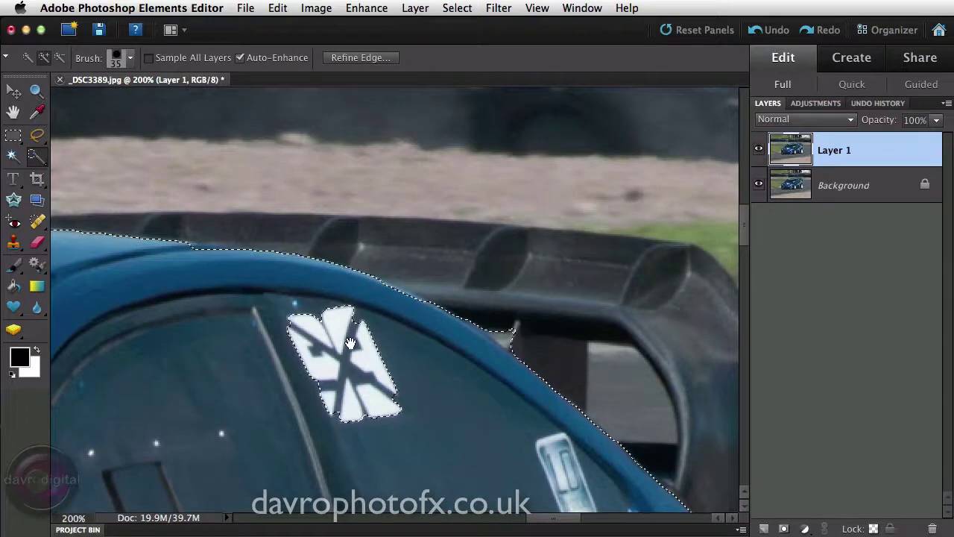
alt+click(343, 365)
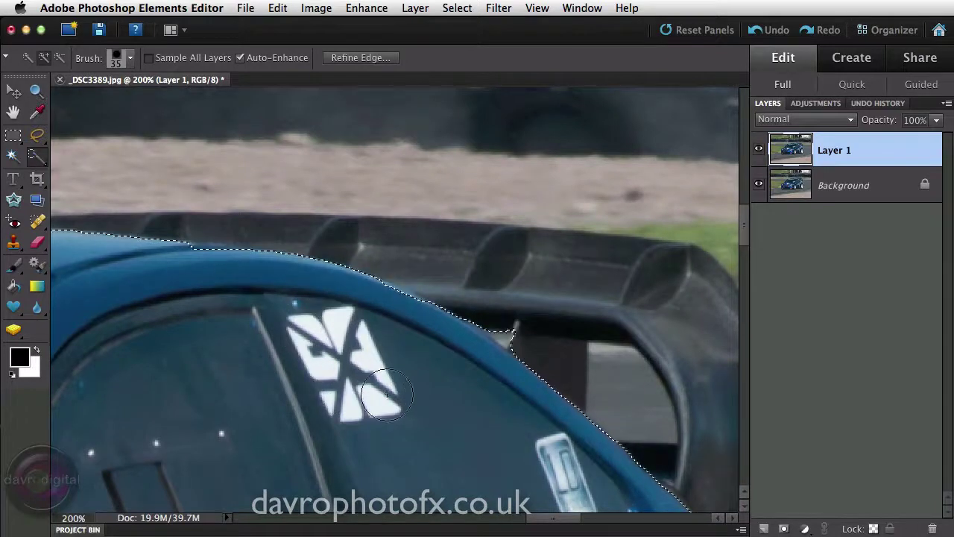
click(376, 268)
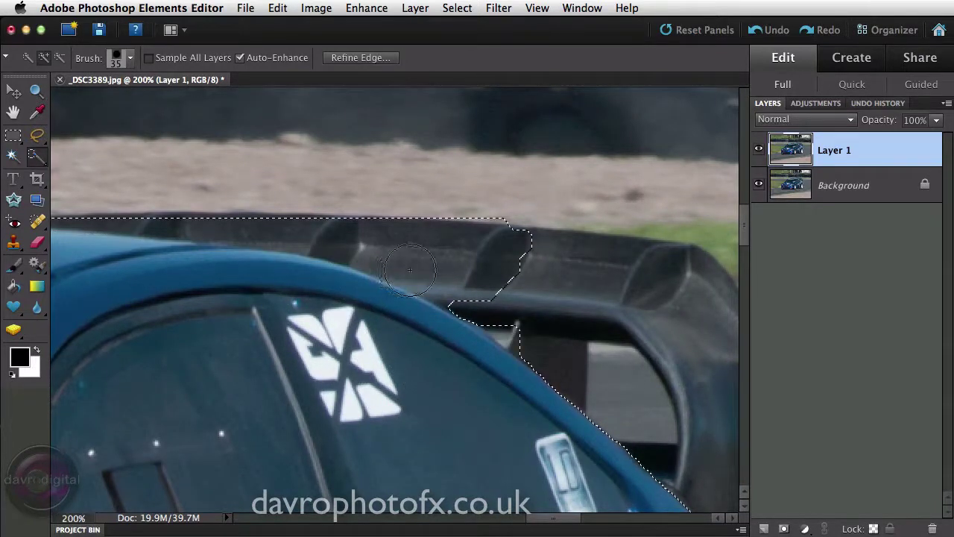
mouse_move(407, 273)
mouse_down()
mouse_move(492, 273)
mouse_move(578, 298)
mouse_move(708, 265)
mouse_up()
drag(698, 395, 432, 156)
drag(456, 335, 350, 31)
drag(417, 426, 431, 451)
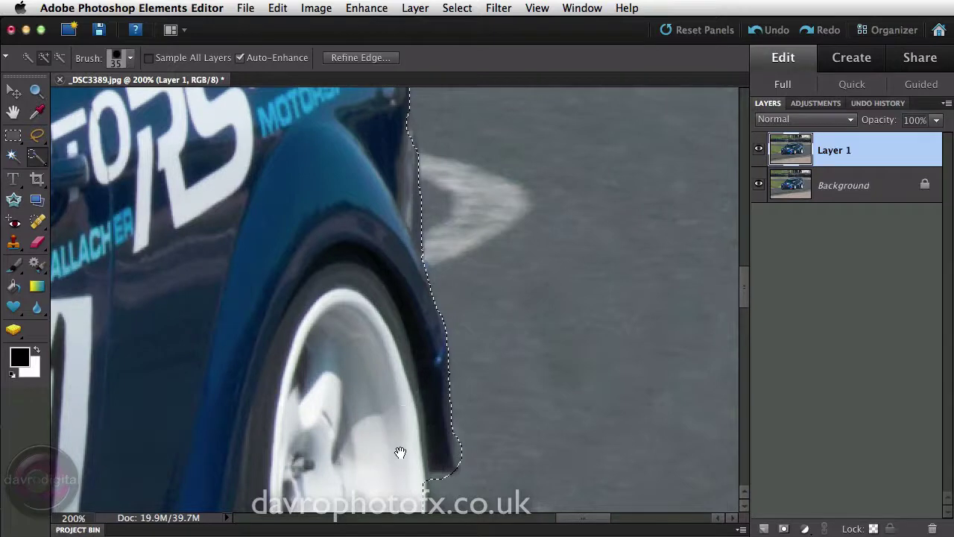
Add the rear tyre's outer edge to the selection and subtract the track surface beside it
drag(400, 453, 383, 281)
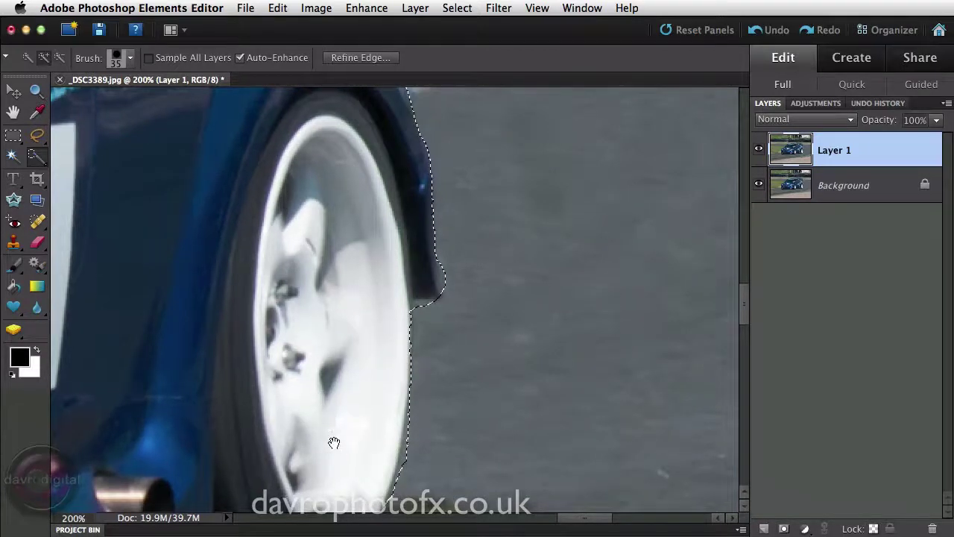
drag(335, 441, 330, 315)
click(346, 320)
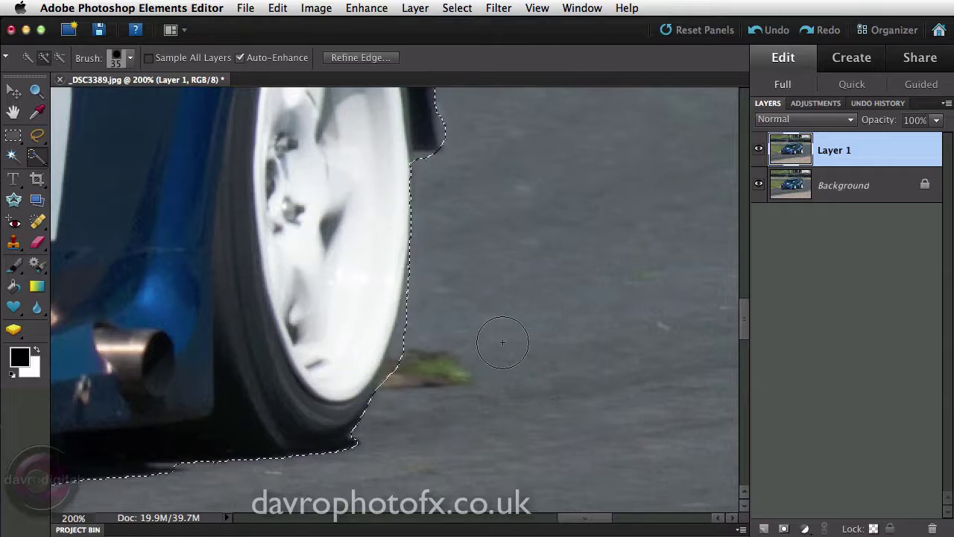
key(alt)
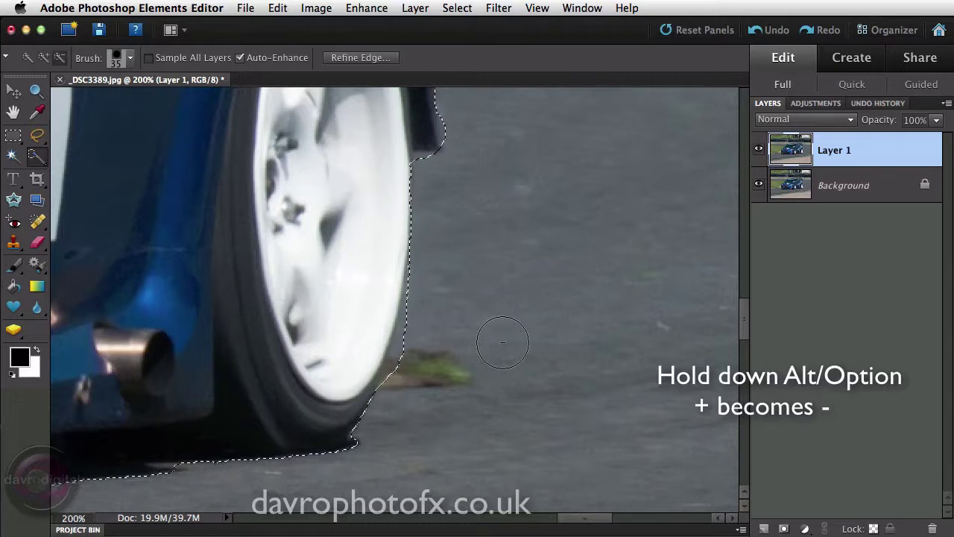
drag(502, 343, 429, 328)
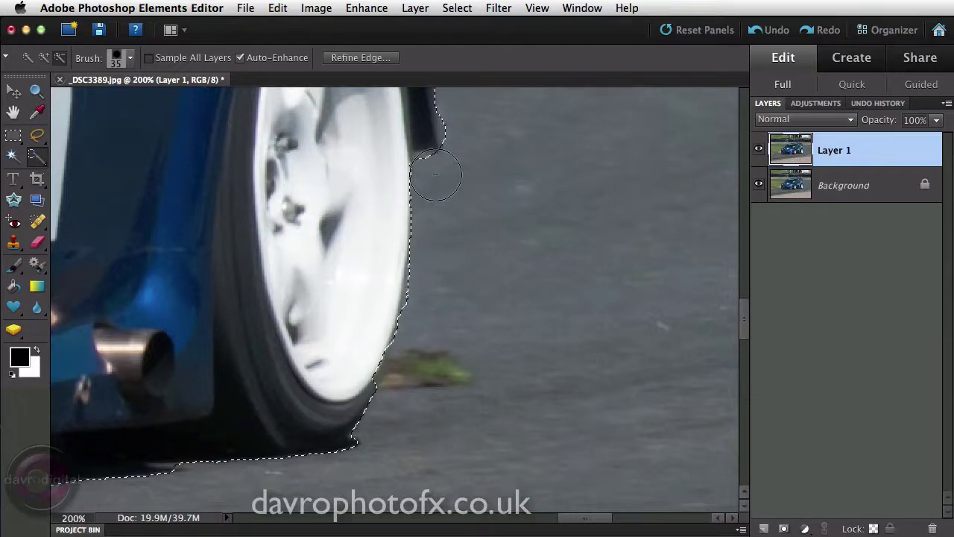
Refine the selection along the rear bodywork above the wheel, subtracting the spill onto the white track marking
scroll(517, 166, up, 10)
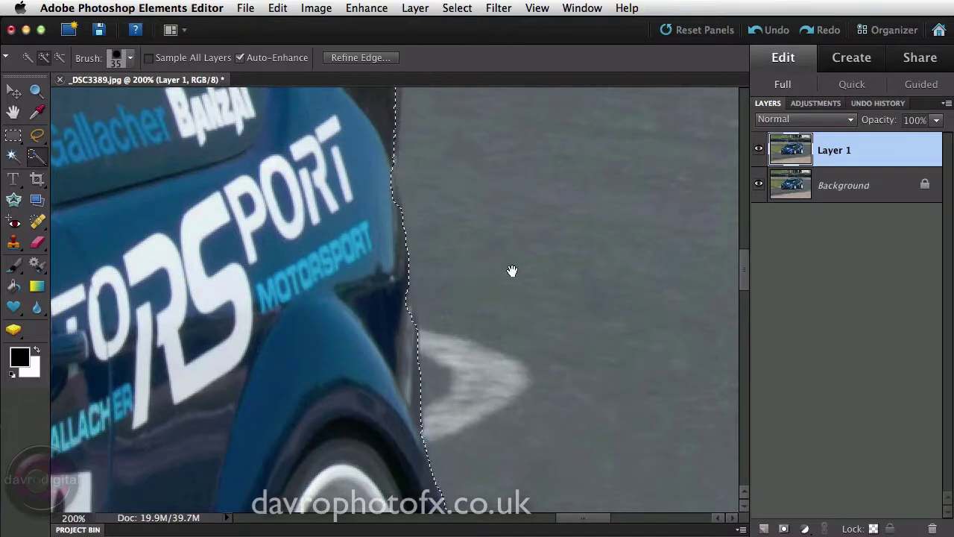
scroll(512, 270, up, 3)
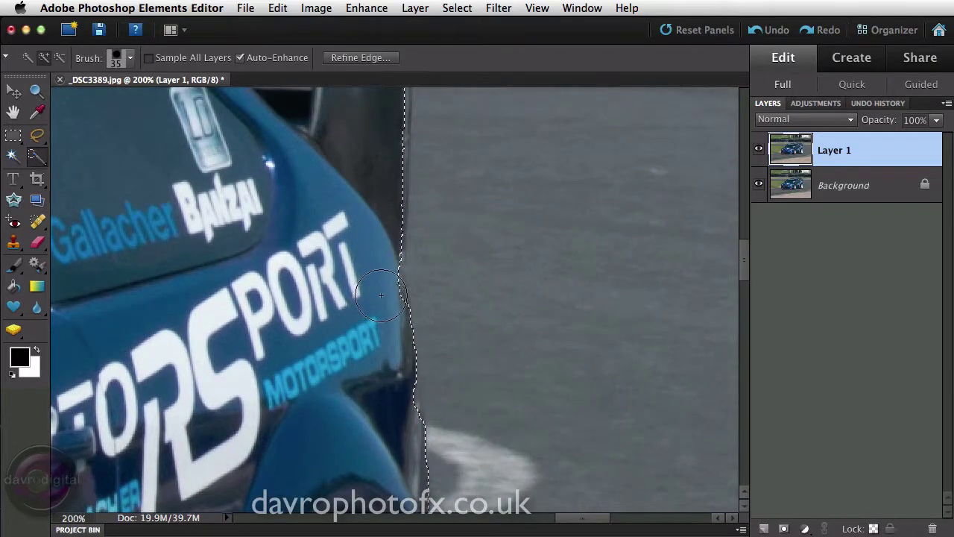
drag(381, 273, 357, 298)
mouse_move(401, 402)
mouse_down()
mouse_move(375, 407)
mouse_move(392, 412)
mouse_up()
scroll(507, 336, down, 5)
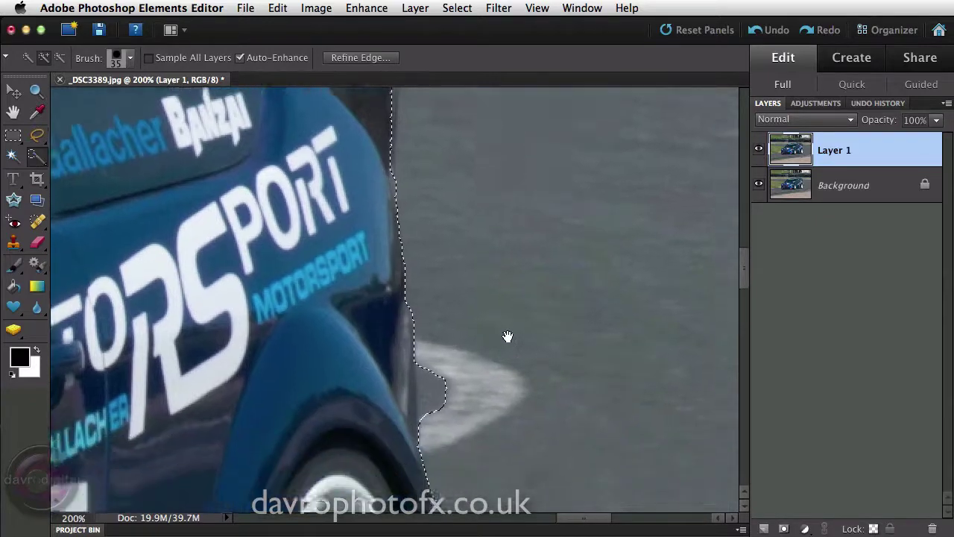
drag(480, 316, 461, 325)
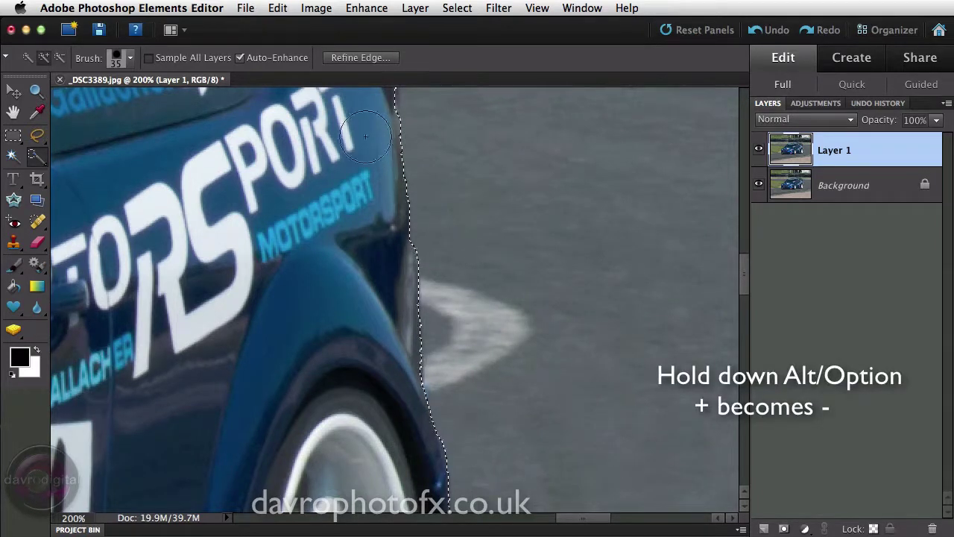
Subtract the large opening under the rear spoiler, where the track shows through, from the selection
scroll(463, 325, up, 8)
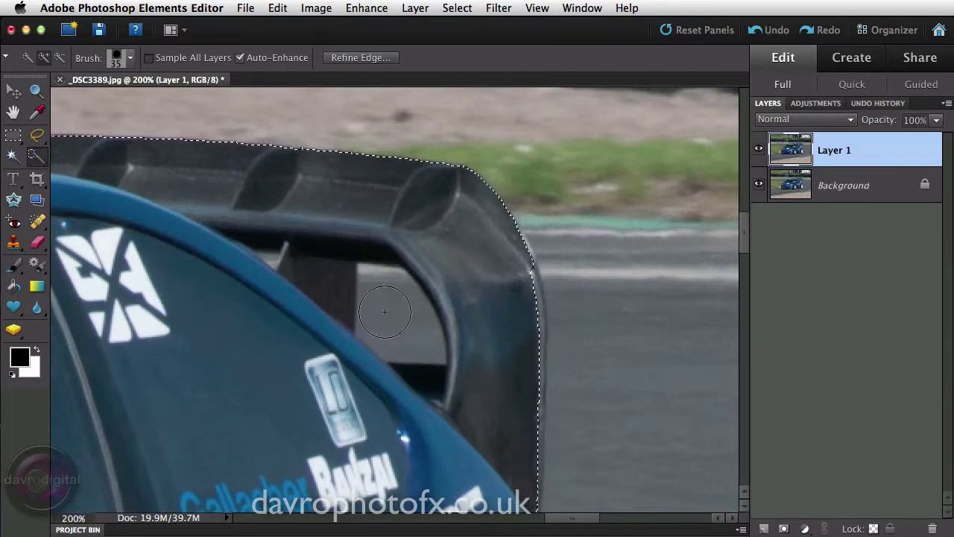
key(alt)
alt+click(389, 310)
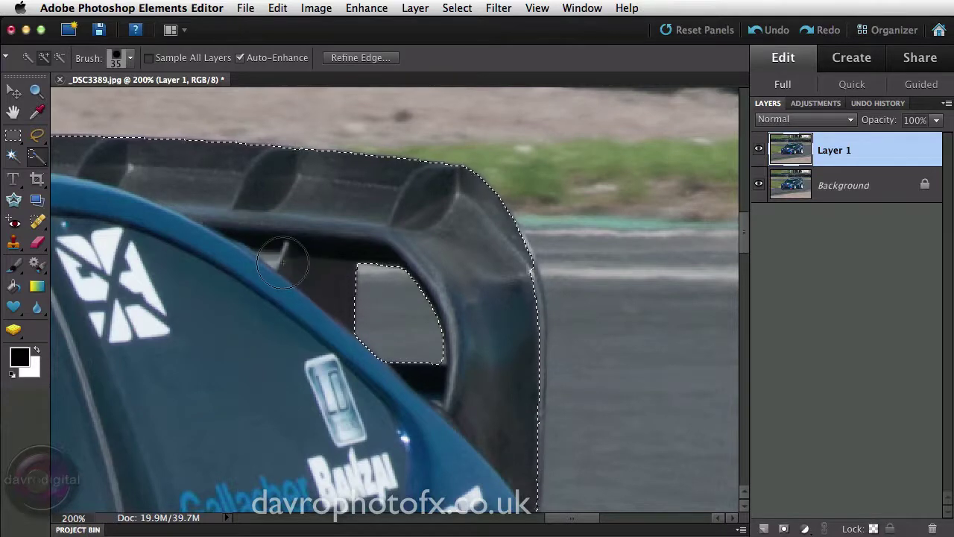
With a 4 px Quick Selection brush, subtract the small light triangular gap between the roofline and the rear spoiler from the selection
drag(256, 237, 321, 293)
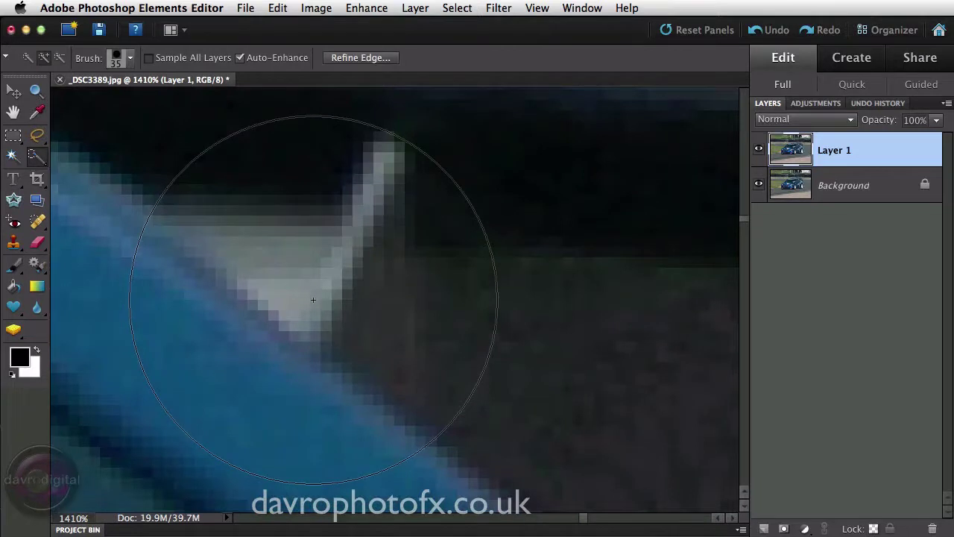
key(bracketleft)
key(bracketleft)
key(bracketleft)
key(bracketleft)
key(bracketleft)
key(bracketleft)
key(bracketleft)
key(bracketleft)
key(bracketleft)
key(bracketleft)
key(bracketleft)
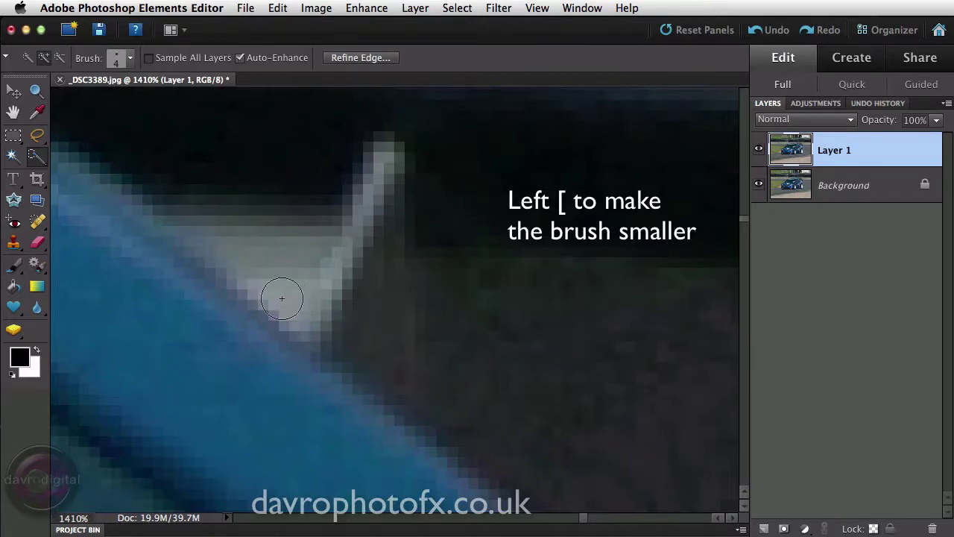
click(280, 294)
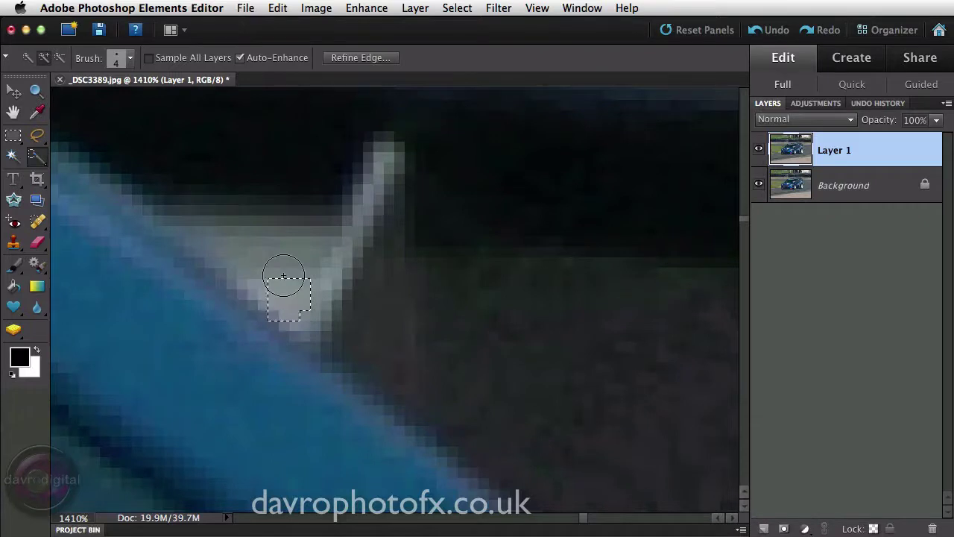
key(super+d)
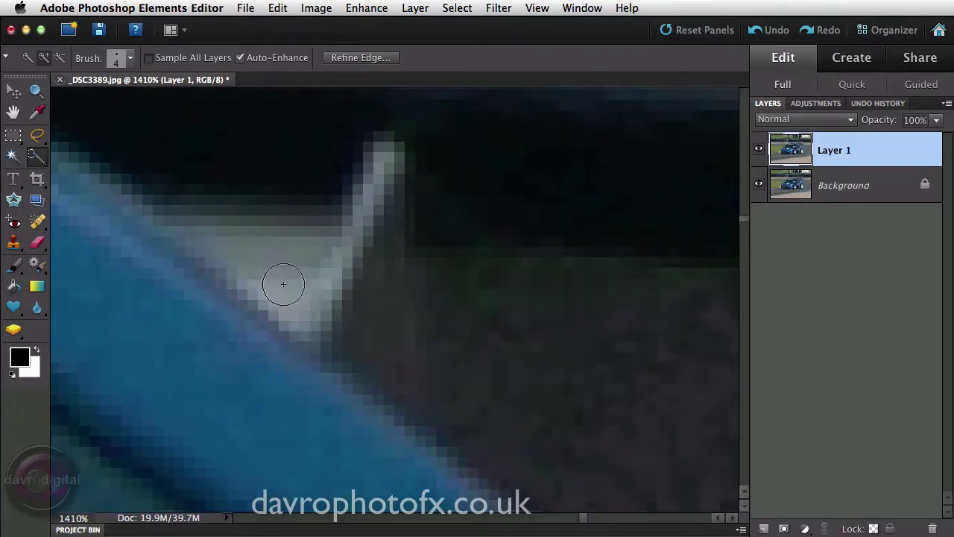
click(283, 289)
mouse_move(280, 283)
mouse_down()
mouse_move(263, 254)
mouse_move(242, 246)
mouse_move(316, 232)
mouse_up()
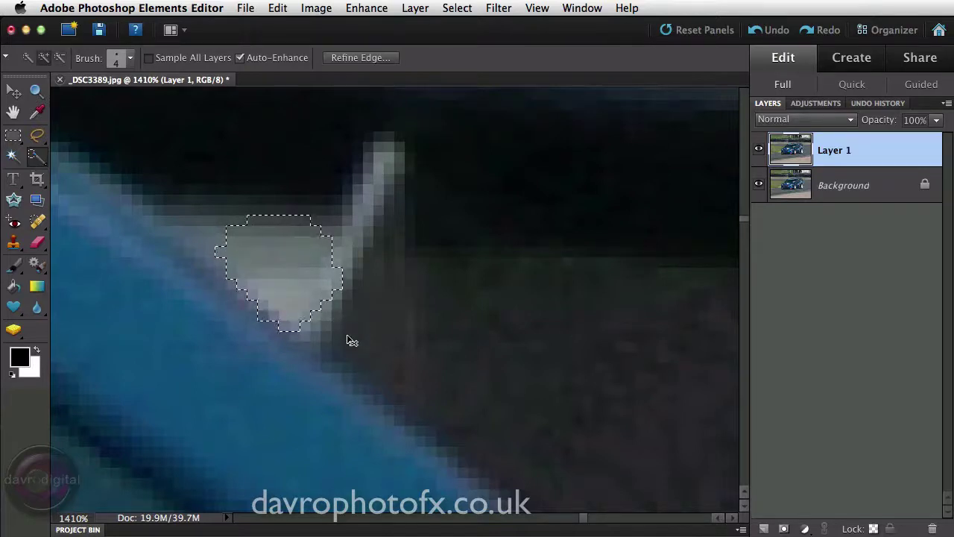
key(super+0)
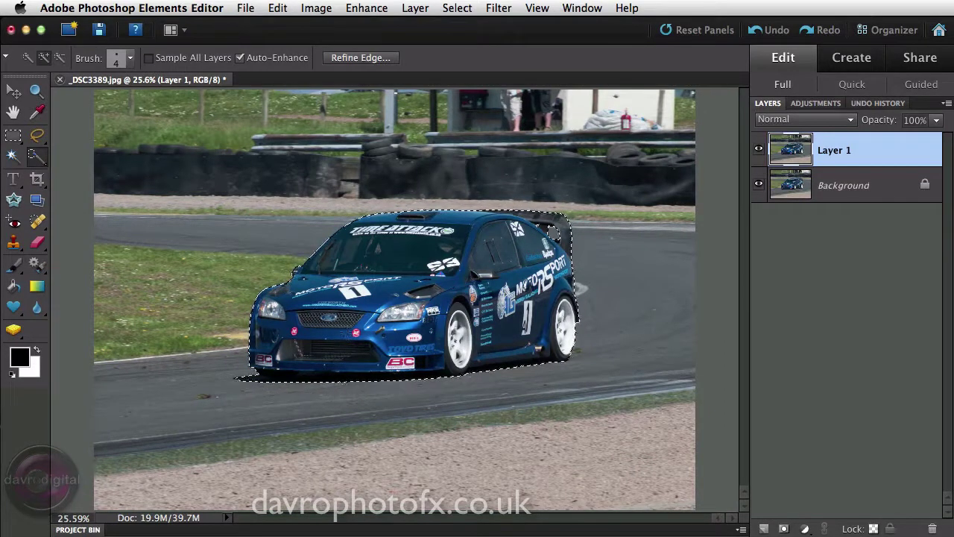
Open Refine Edge for the car selection and preview it with the red custom overlay
click(359, 59)
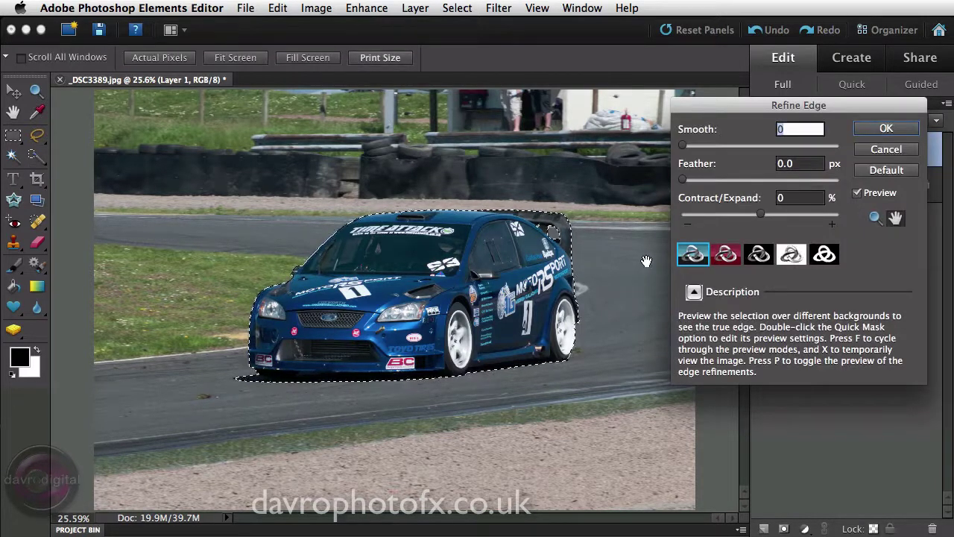
click(726, 255)
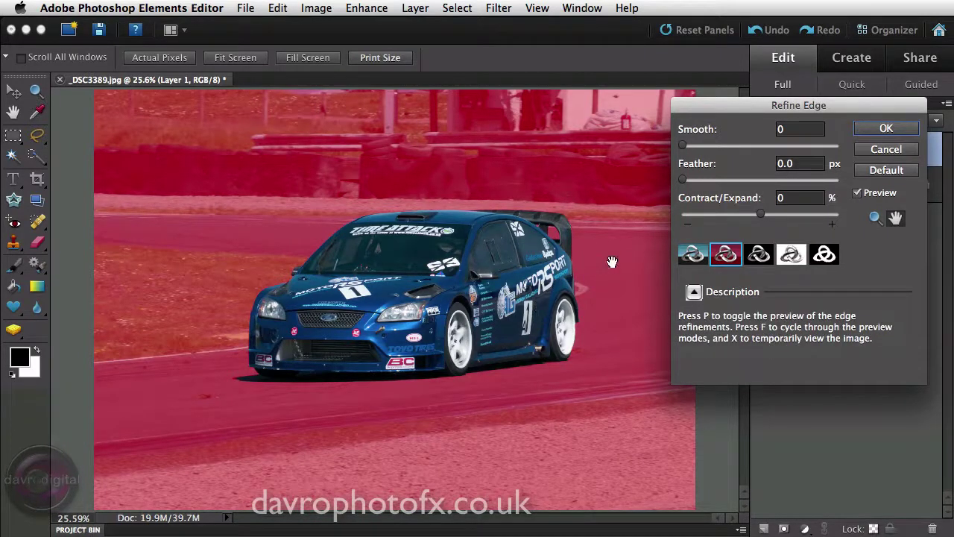
mouse_move(689, 164)
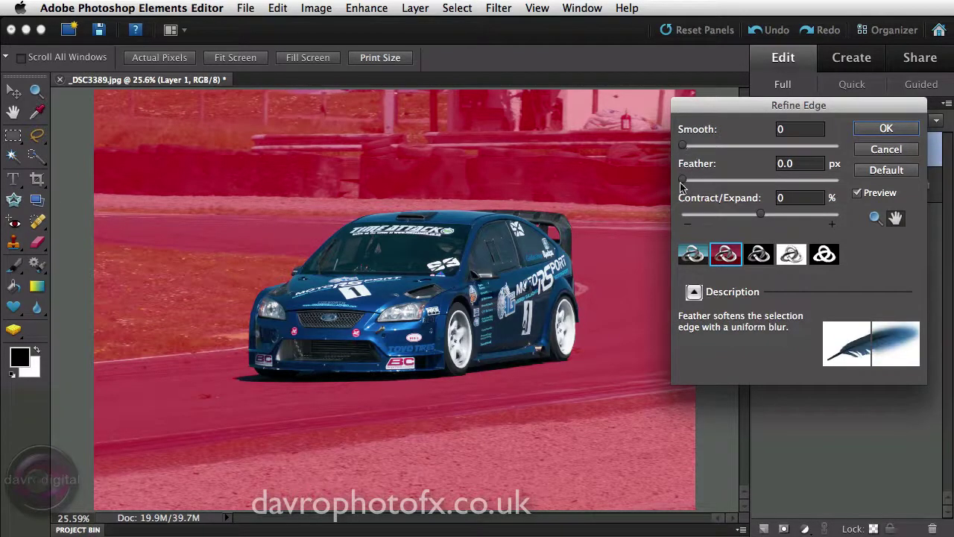
mouse_move(735, 218)
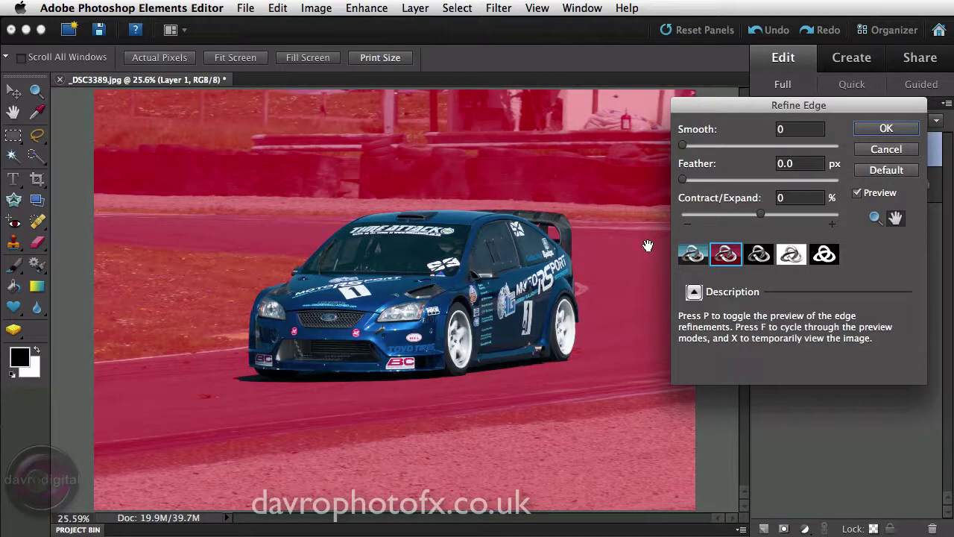
click(452, 279)
click(452, 279)
drag(452, 279, 567, 295)
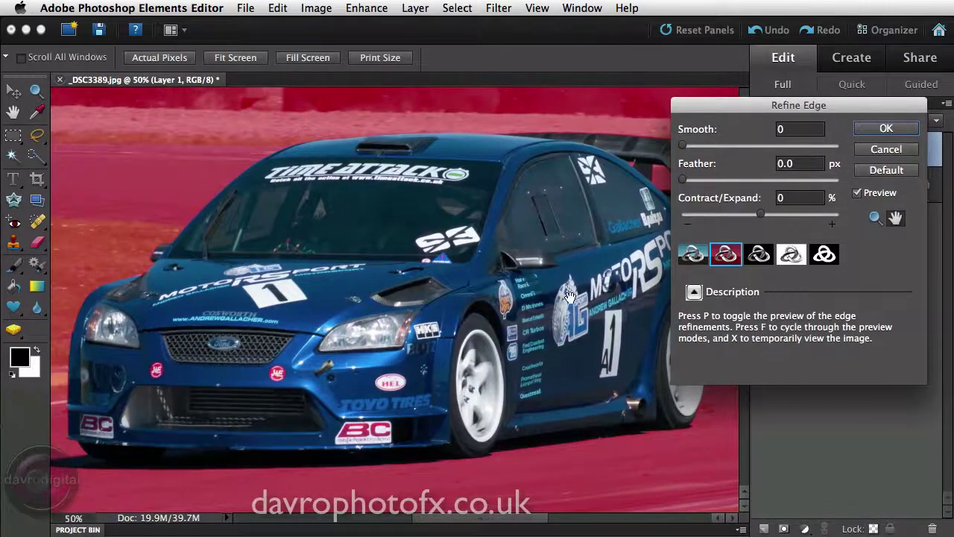
Preview the selection with its standard border, try Contract/Expand at +100% and -100%, and set it to -5%
click(697, 256)
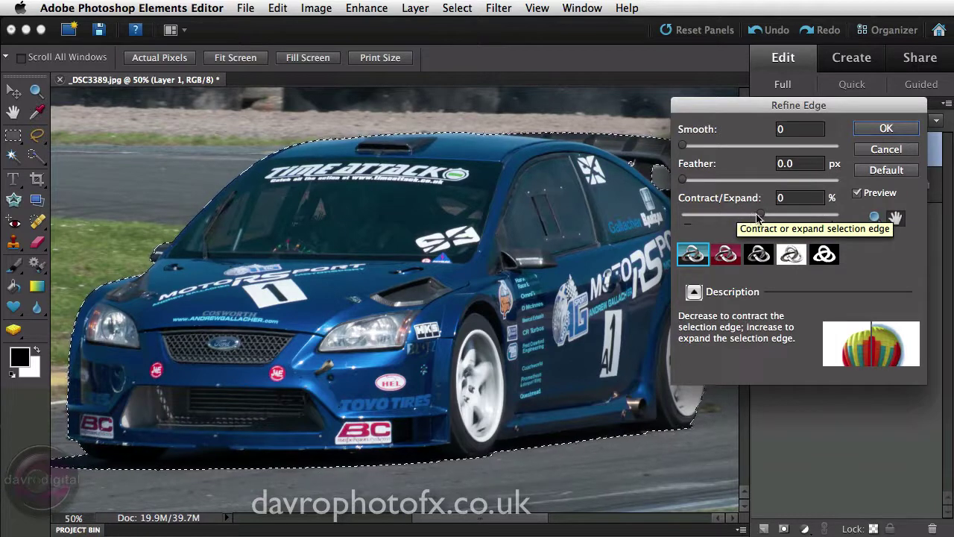
drag(761, 216, 858, 216)
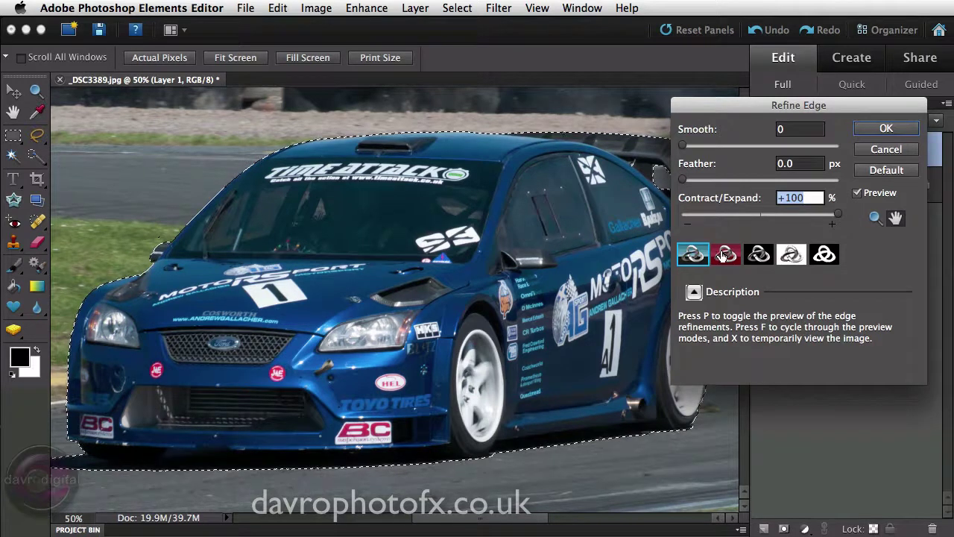
drag(694, 216, 670, 220)
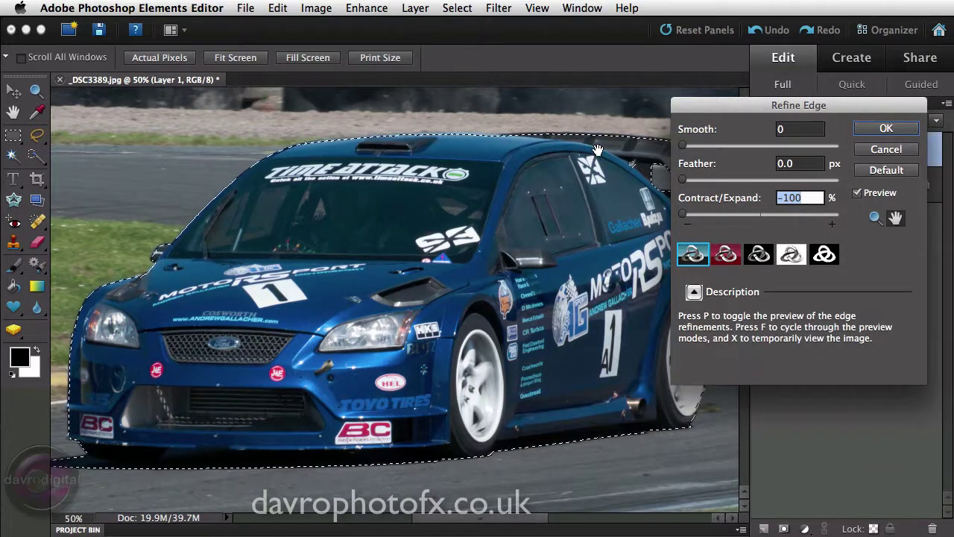
click(756, 215)
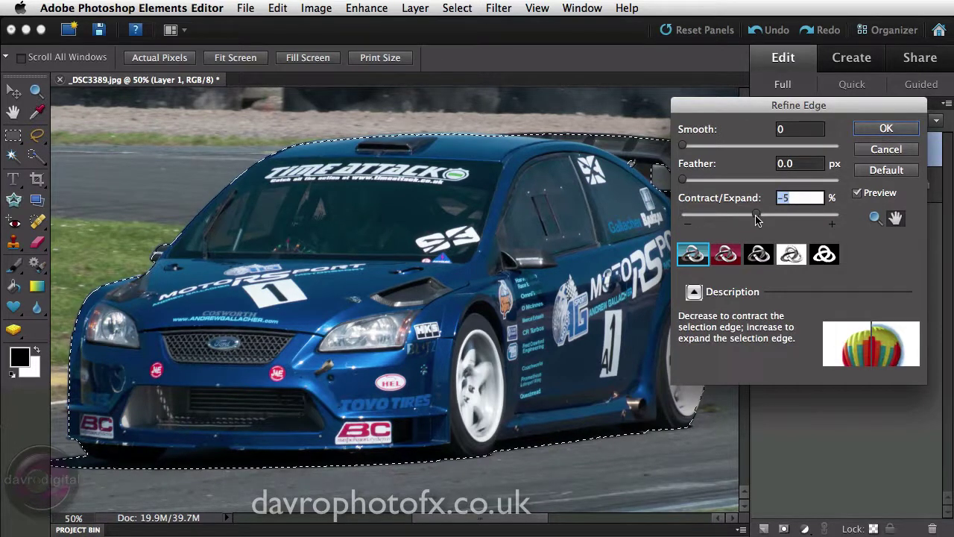
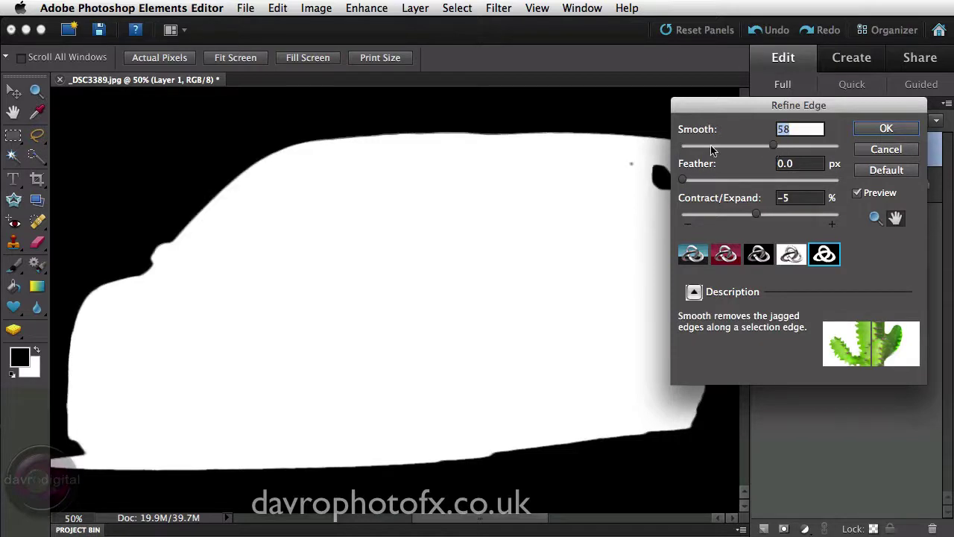
Try a Smooth value of 89 on the selection edge and settle on 21
drag(774, 146, 822, 151)
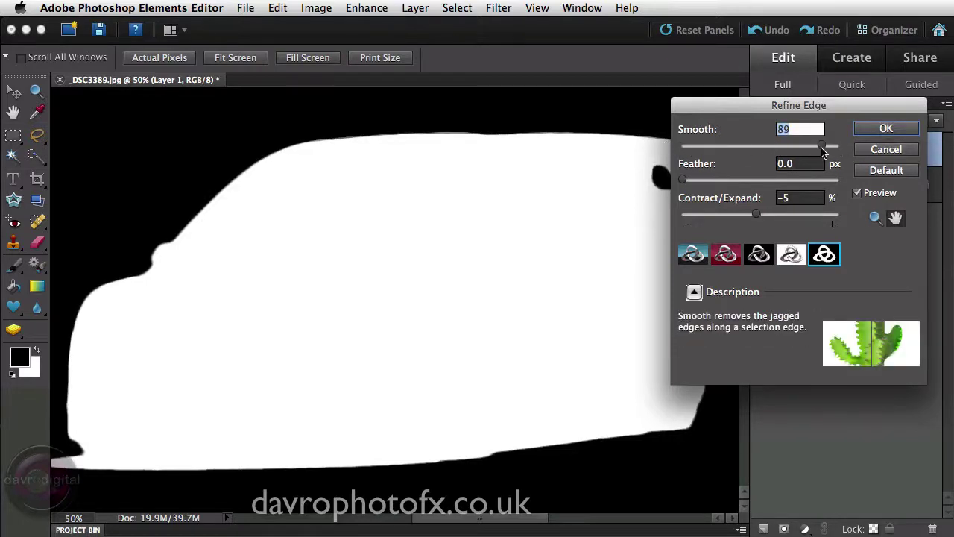
click(727, 147)
drag(727, 148, 714, 149)
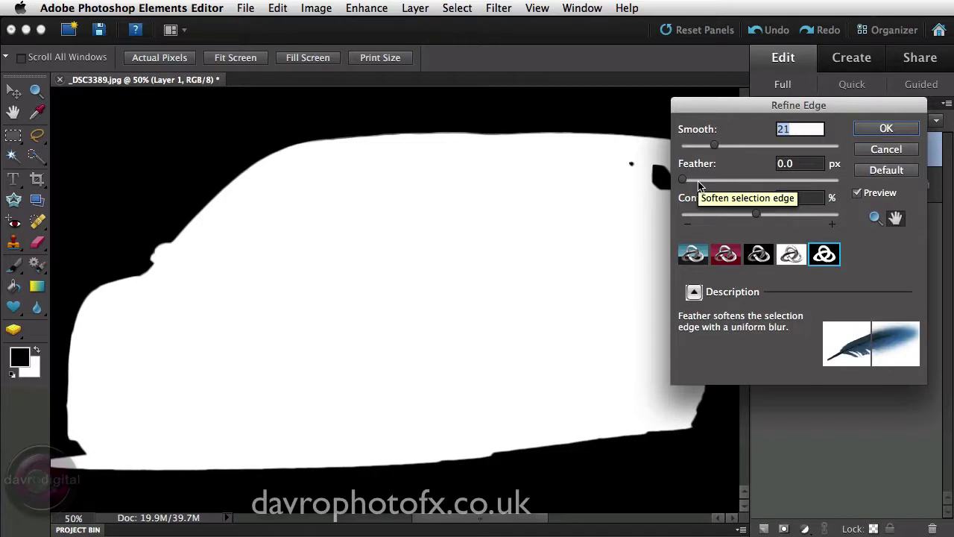
Try a feather of about 2 px on the selection edge and reduce it to 0.5 px
mouse_move(682, 181)
mouse_down()
mouse_move(738, 186)
mouse_move(700, 184)
mouse_up()
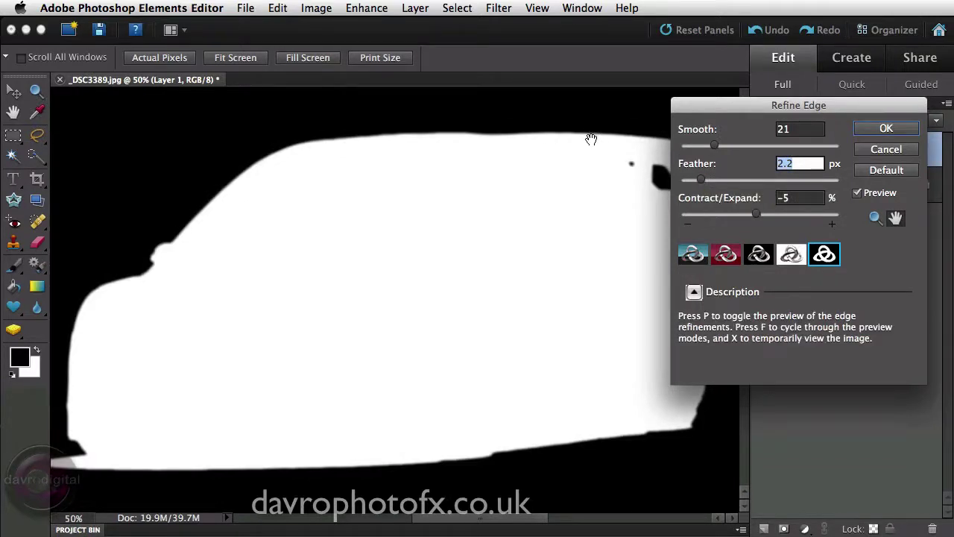
text(2.1)
drag(698, 186, 689, 184)
text(0.6)
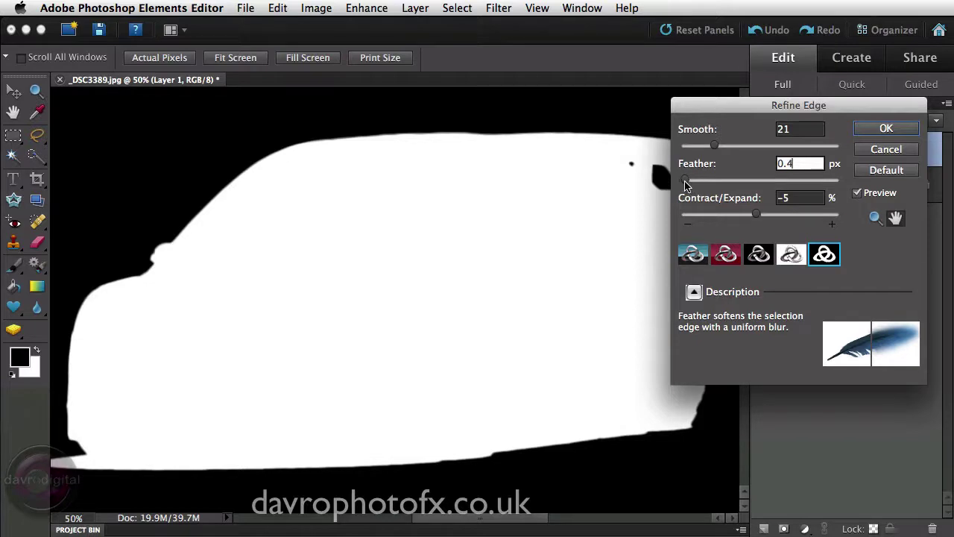
drag(686, 185, 686, 185)
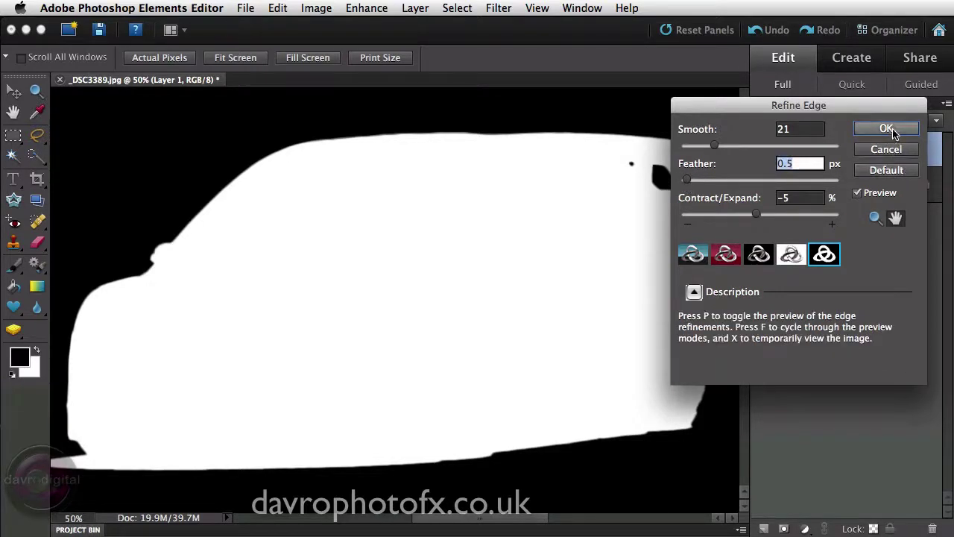
Check the refined edge in the red overlay and standard border previews, and apply the Refine Edge settings
click(724, 255)
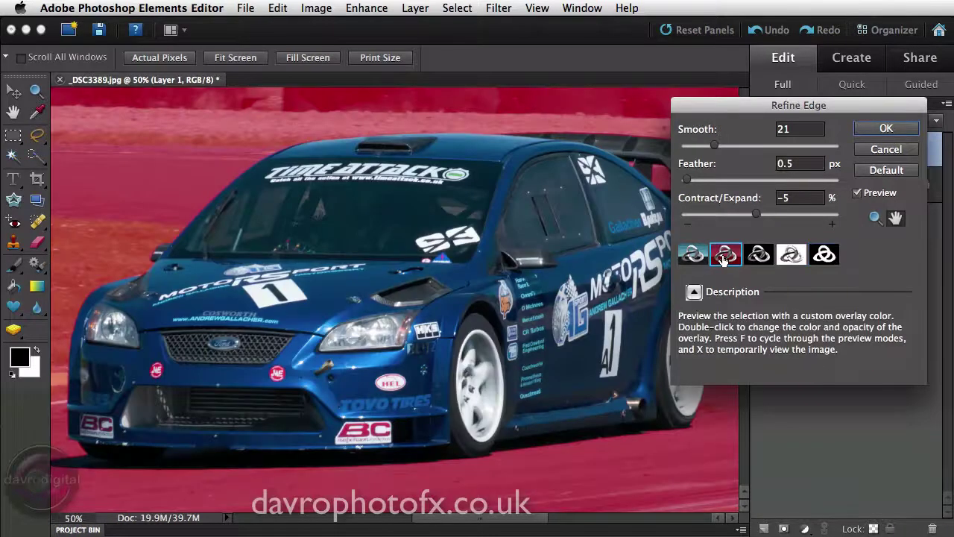
click(692, 256)
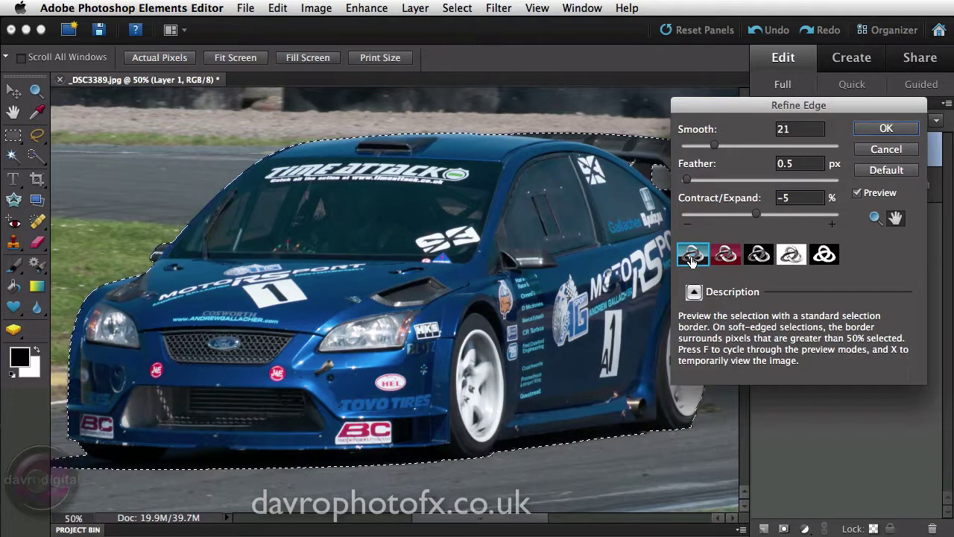
click(880, 128)
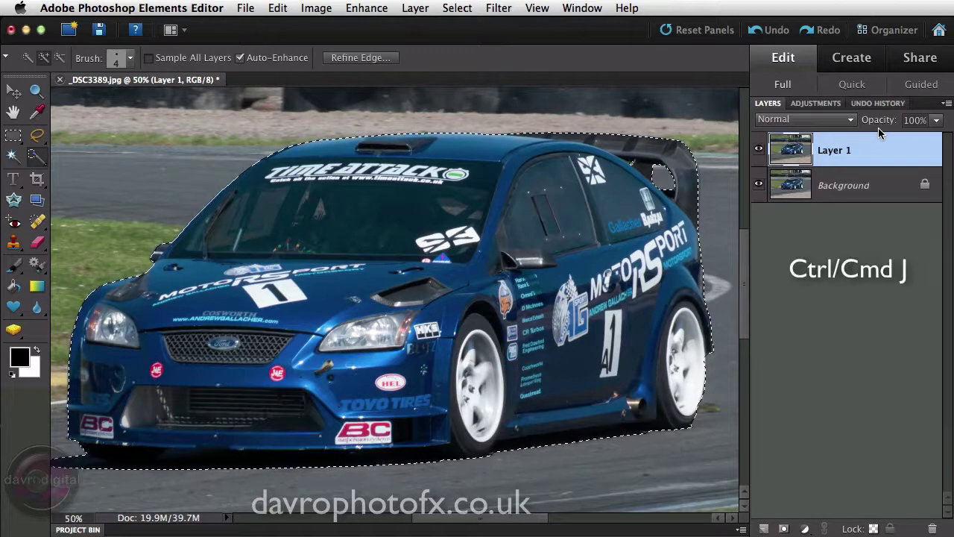
Copy the selected car to a new layer and hide the two layers beneath it to check the cut-out's roof edge
key(super+j)
drag(758, 185, 753, 236)
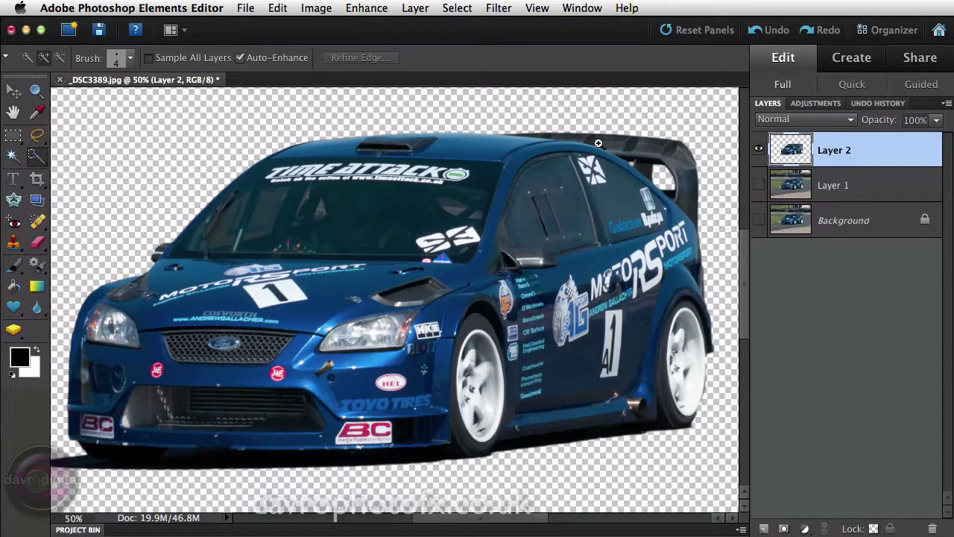
scroll(597, 143, up, 3)
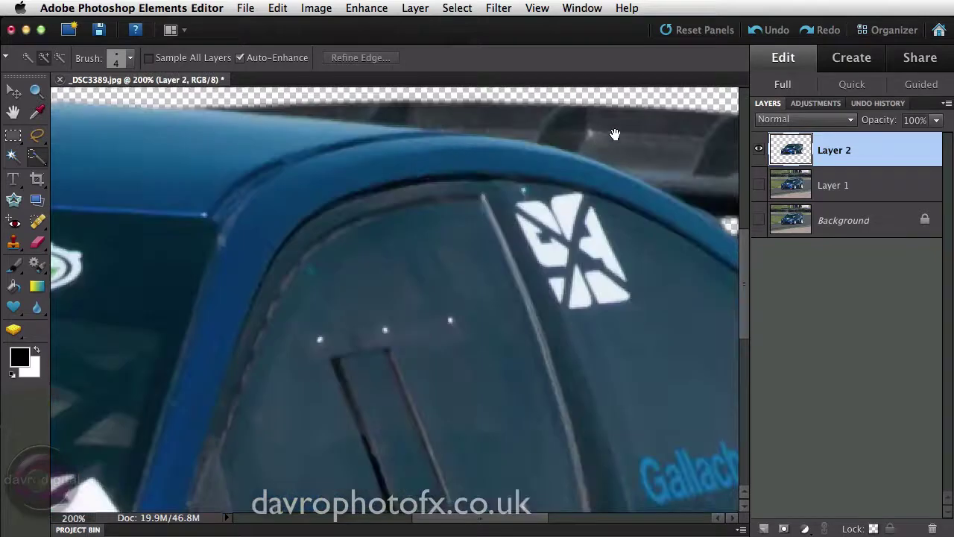
scroll(444, 172, left, 6)
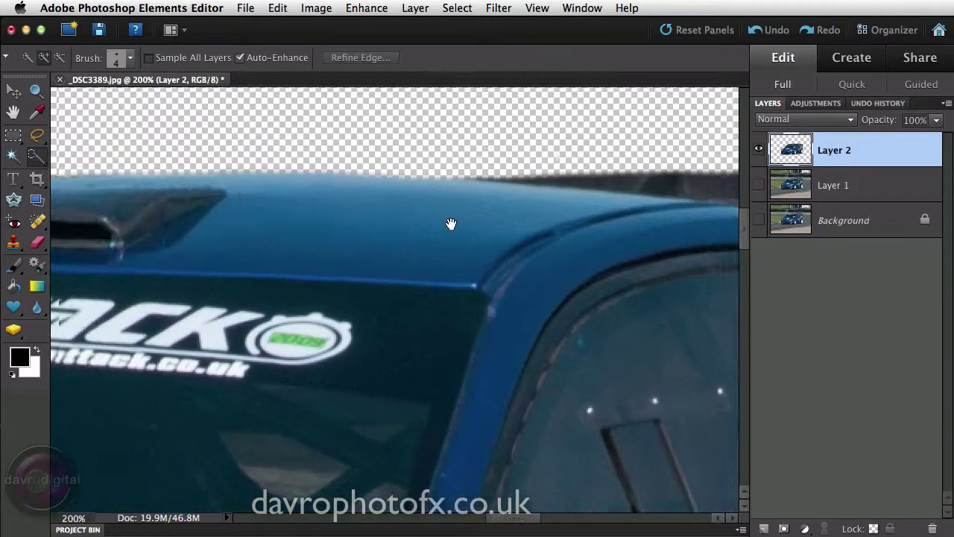
scroll(258, 202, left, 10)
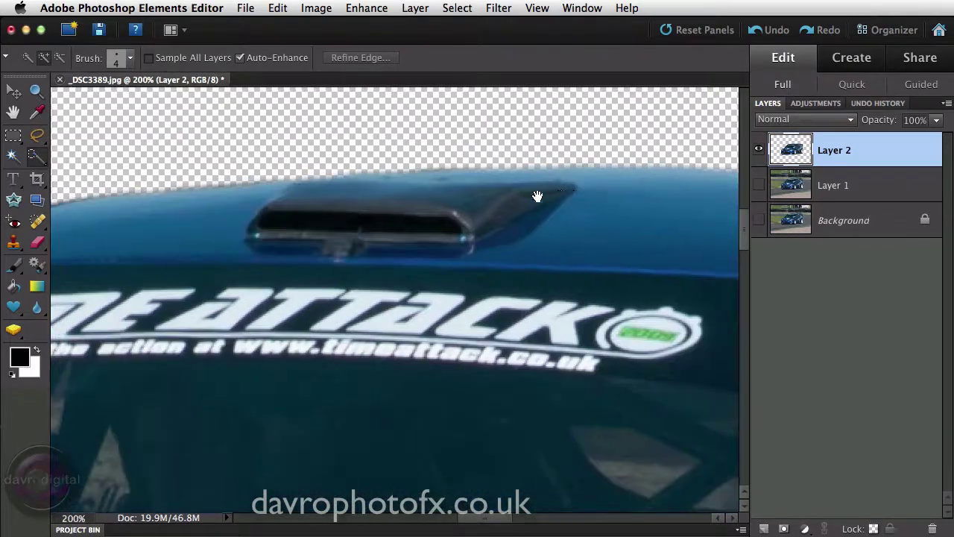
scroll(435, 210, left, 3)
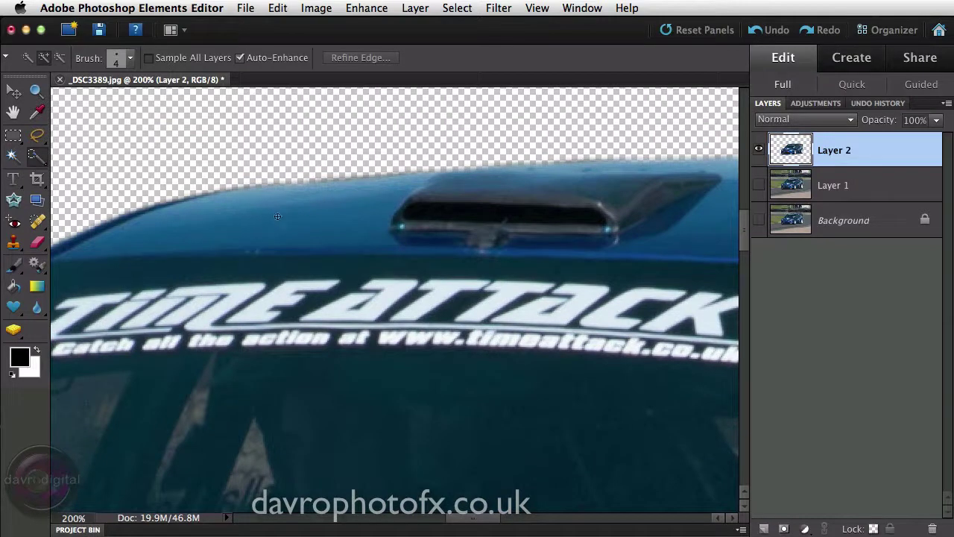
key(super+0)
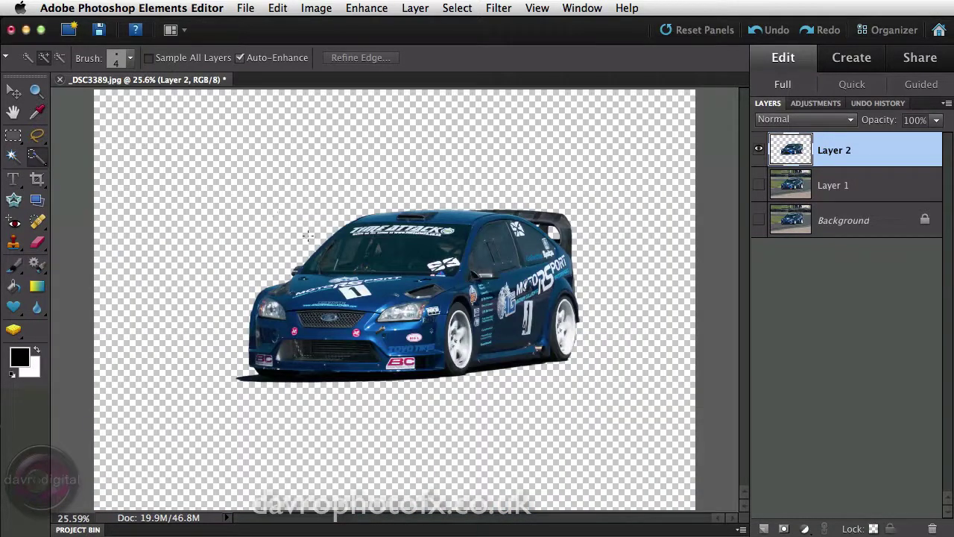
Make Layer 1 visible and active, and draw a rectangular marquee across the car and the track in front of it
click(759, 185)
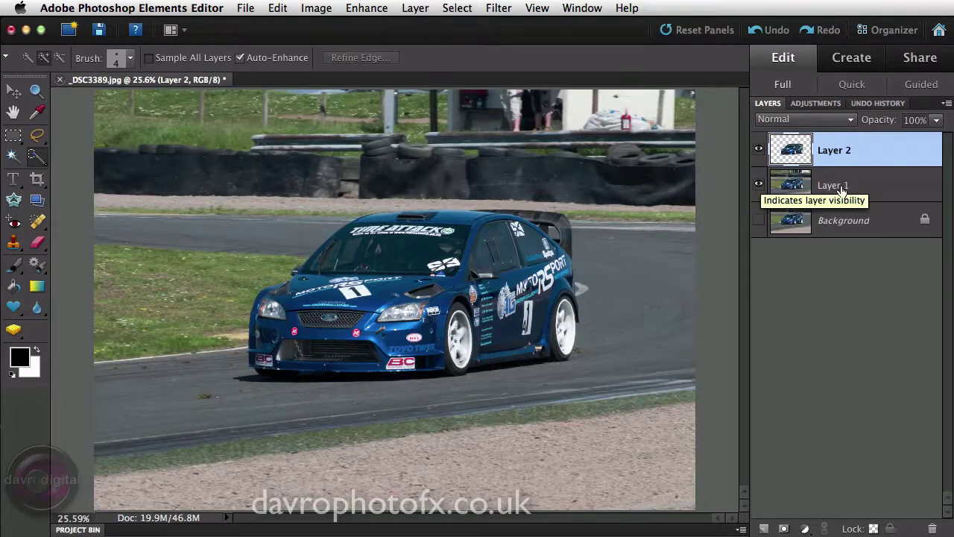
click(840, 190)
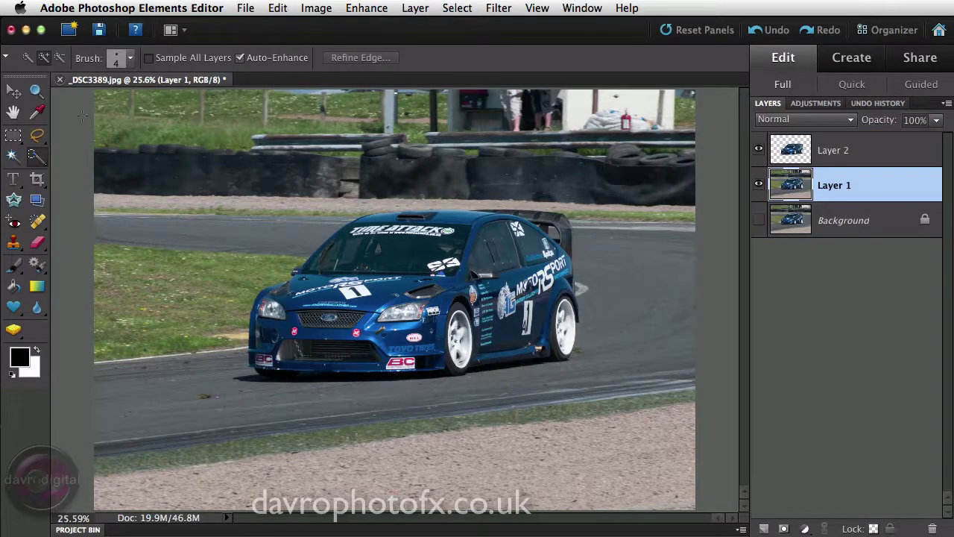
click(13, 136)
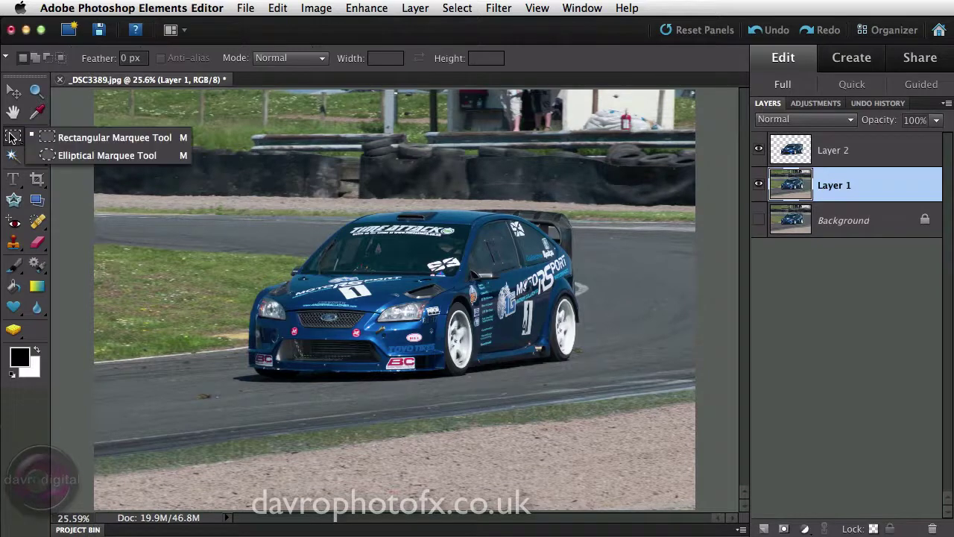
click(66, 139)
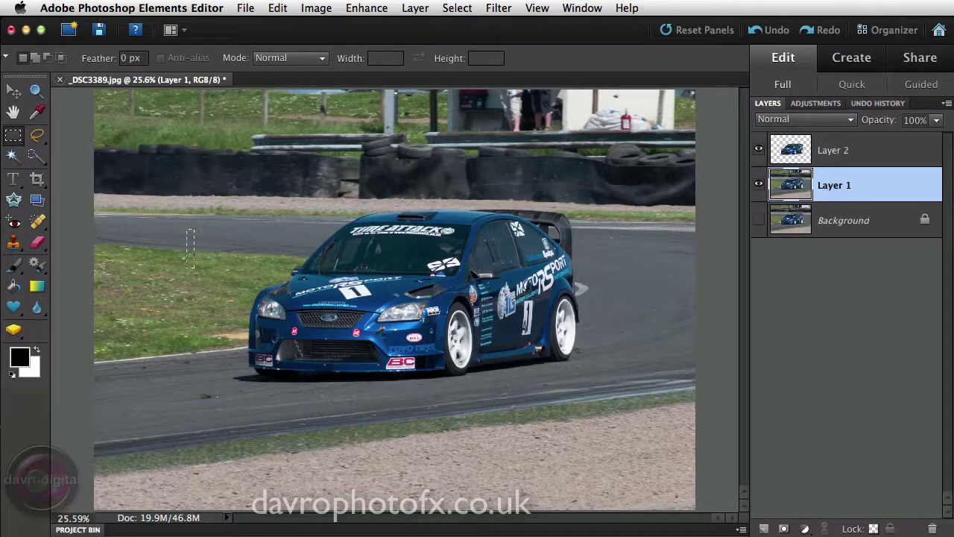
drag(256, 349, 668, 451)
Nudge the marquee outline left and down so it frames the car's body and the track in front
key(Left)
key(Left)
key(Left)
key(Left)
key(Left)
key(Down)
key(Down)
key(Down)
key(Down)
key(Down)
key(Down)
key(Down)
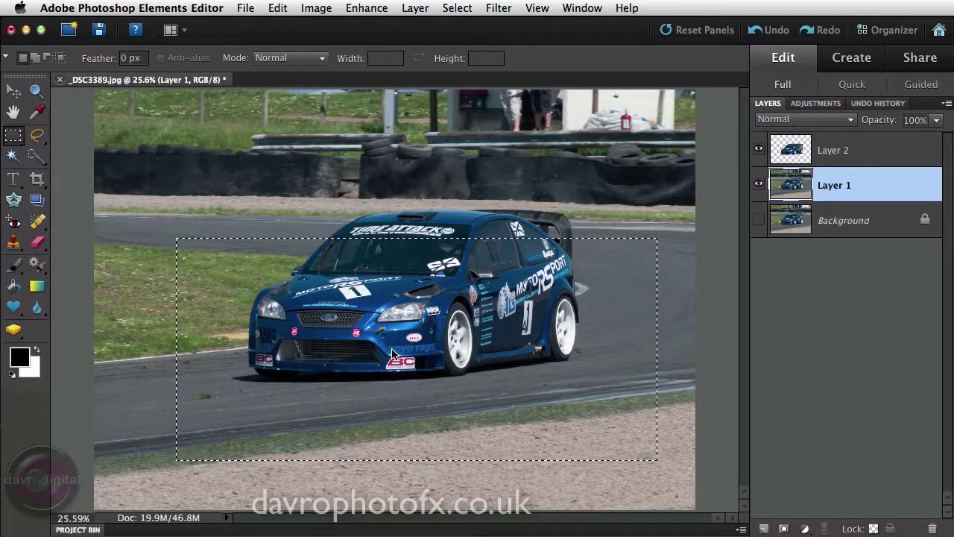
Transform the marquee selection in perspective into a trapezoid, narrowing its top edge and widening its bottom edge
click(457, 9)
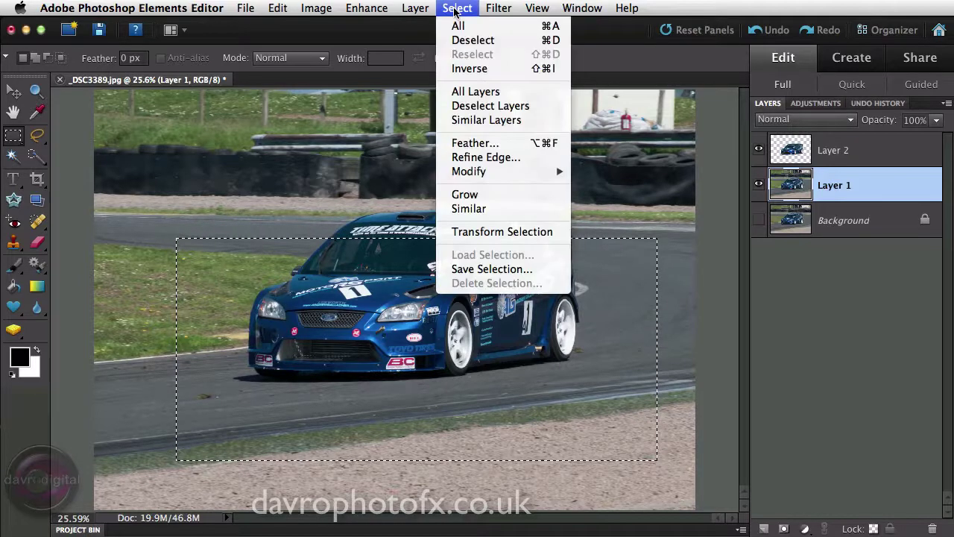
click(470, 232)
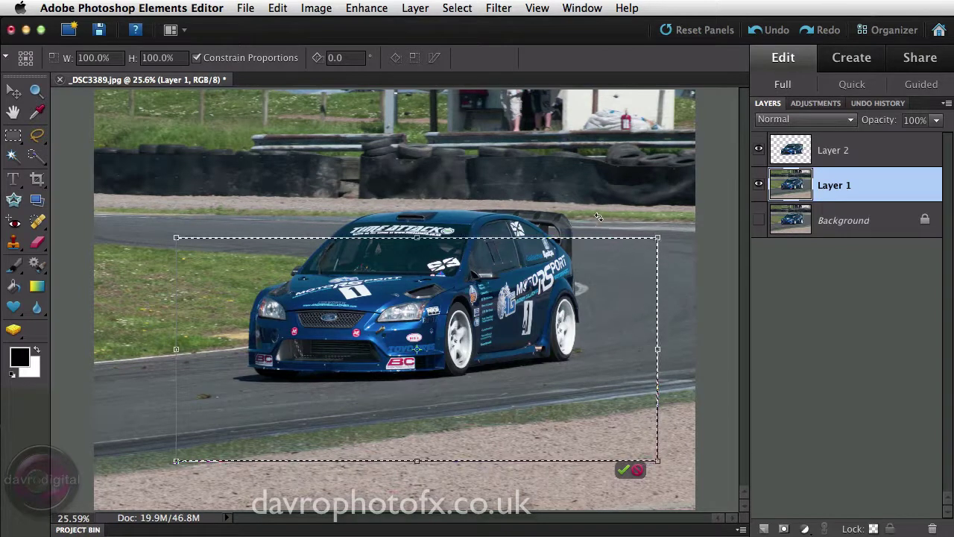
right_click(605, 258)
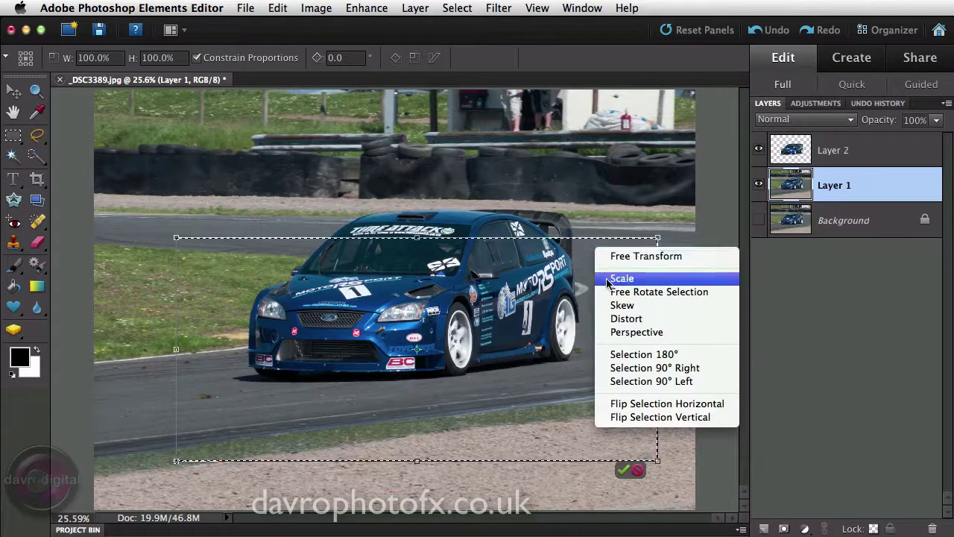
click(627, 332)
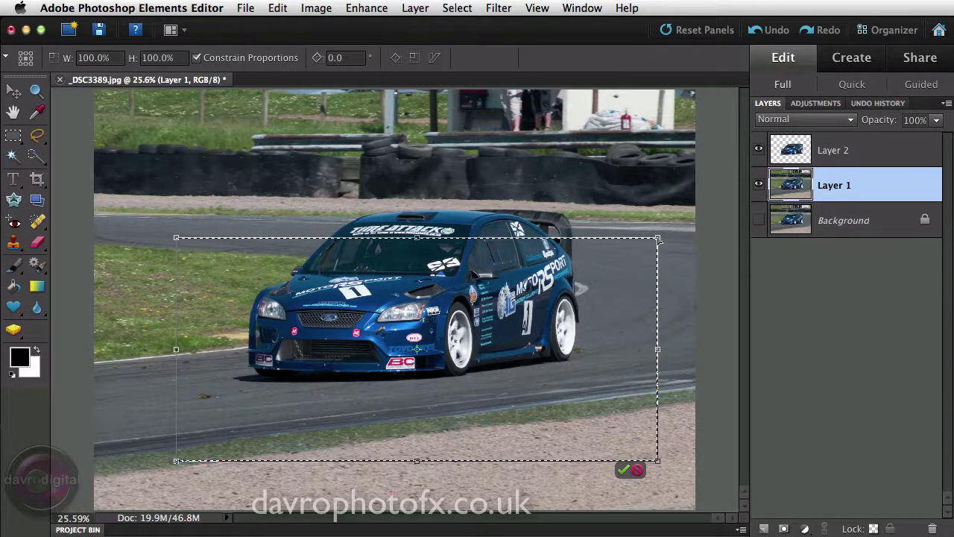
drag(658, 238, 596, 238)
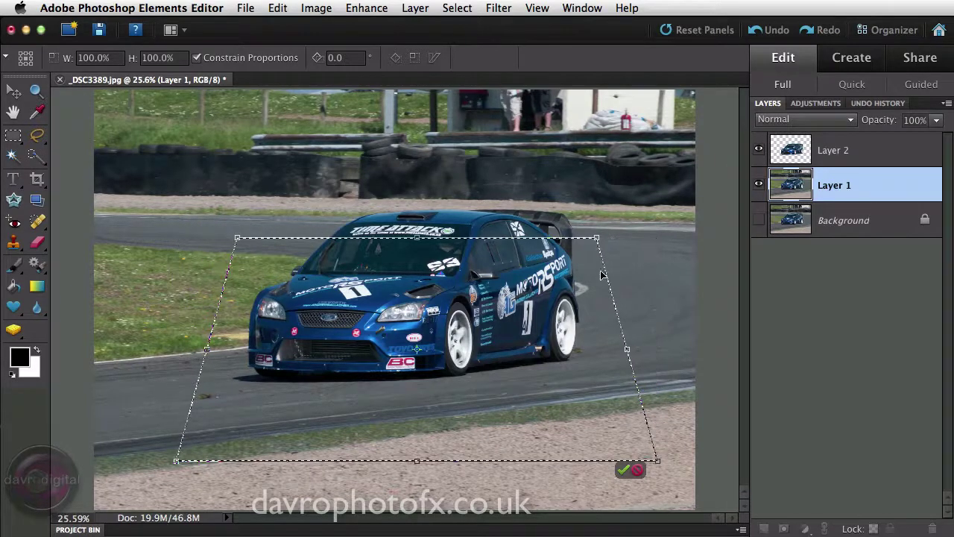
drag(659, 462, 676, 445)
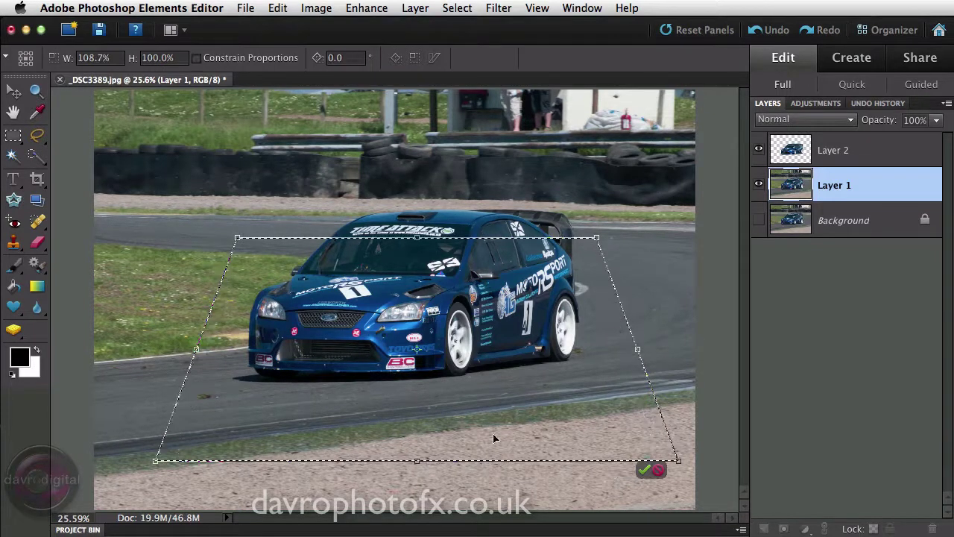
Scale the trapezoid selection's height to 85.6% from its bottom edge, narrow its top edge slightly more in perspective, and apply the transformation
right_click(462, 360)
click(490, 368)
drag(418, 458, 416, 429)
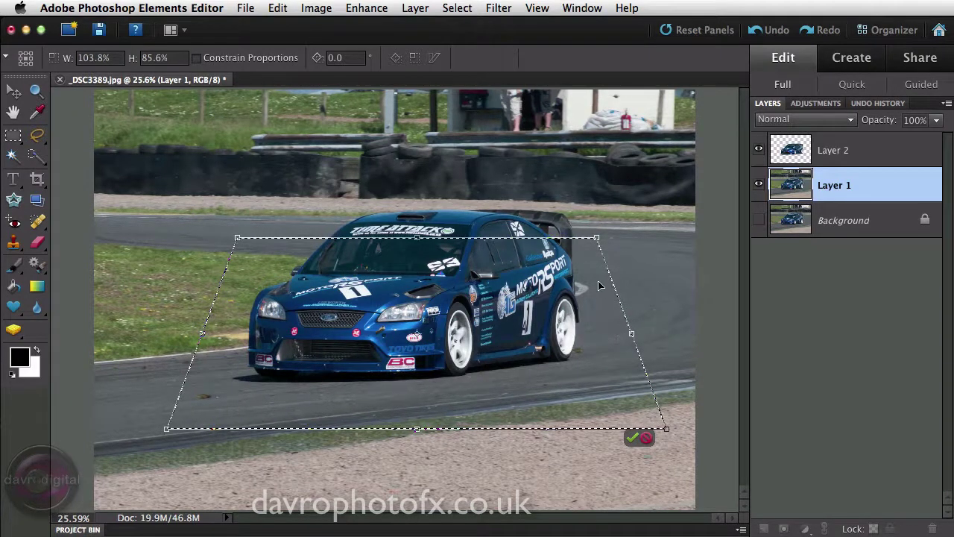
right_click(565, 270)
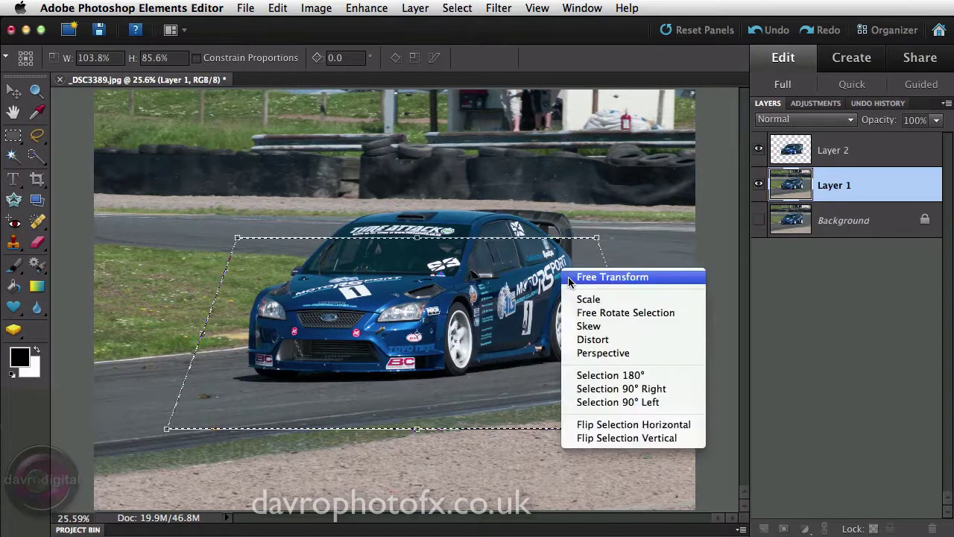
click(581, 354)
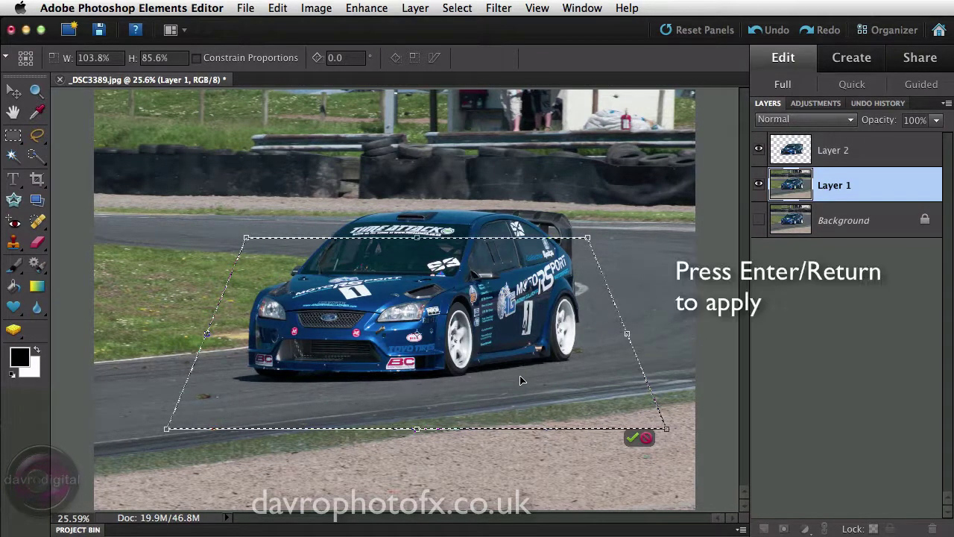
key(Return)
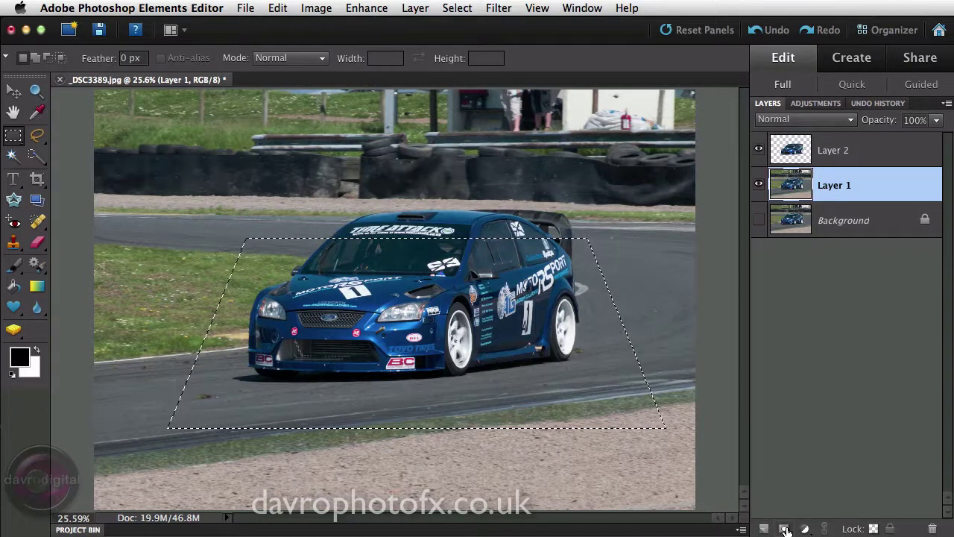
Mask Layer 1 to the trapezoid selection and check the result by toggling the visibility of Layer 2
click(785, 528)
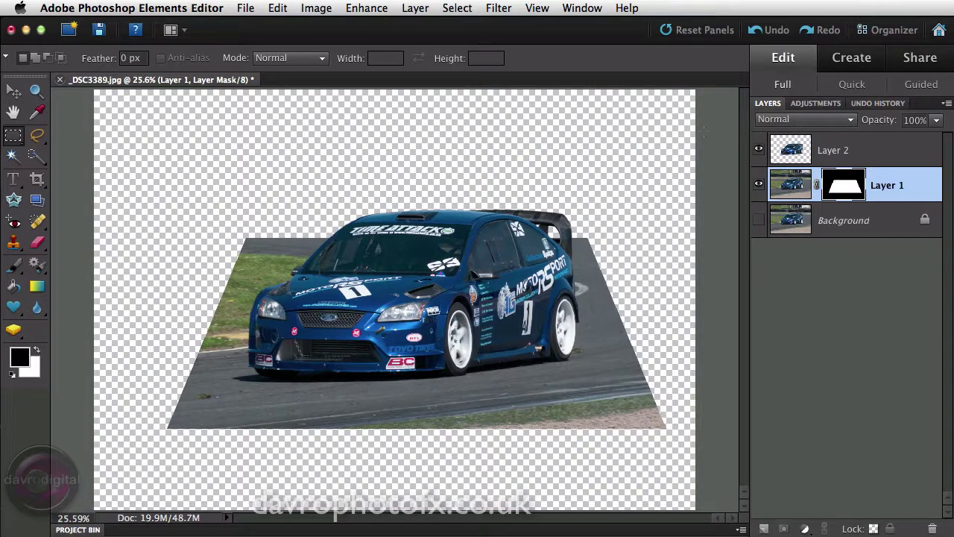
click(758, 150)
click(758, 149)
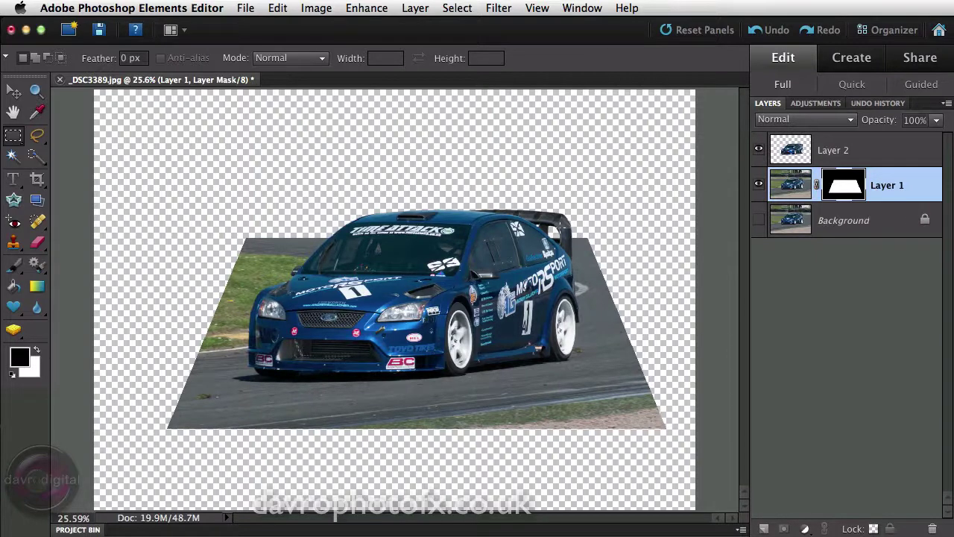
Show the Background layer and add a new blank layer directly beneath the masked Layer 1
click(758, 220)
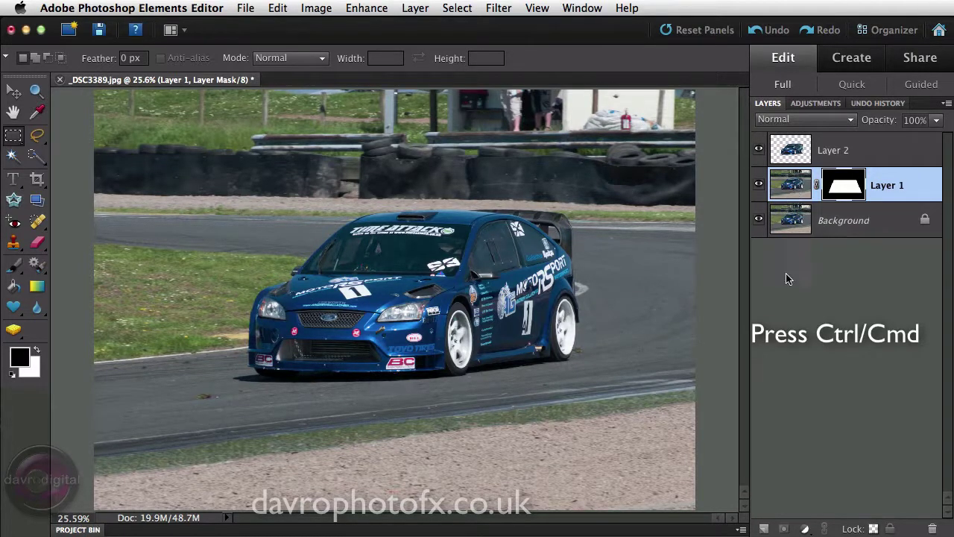
super+click(764, 530)
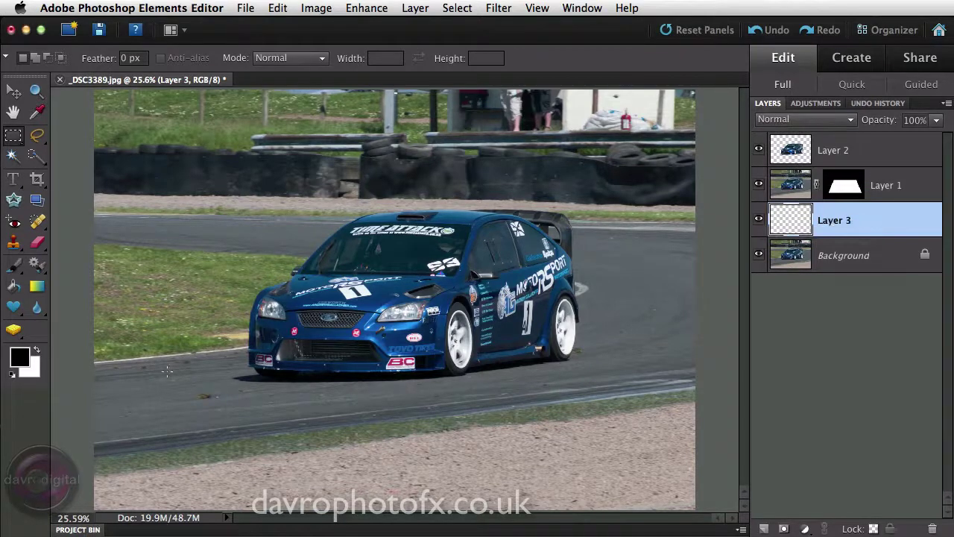
Sample the track's grey (#60676f) as the background colour and the car bonnet's blue (#013974) as the foreground colour
click(22, 359)
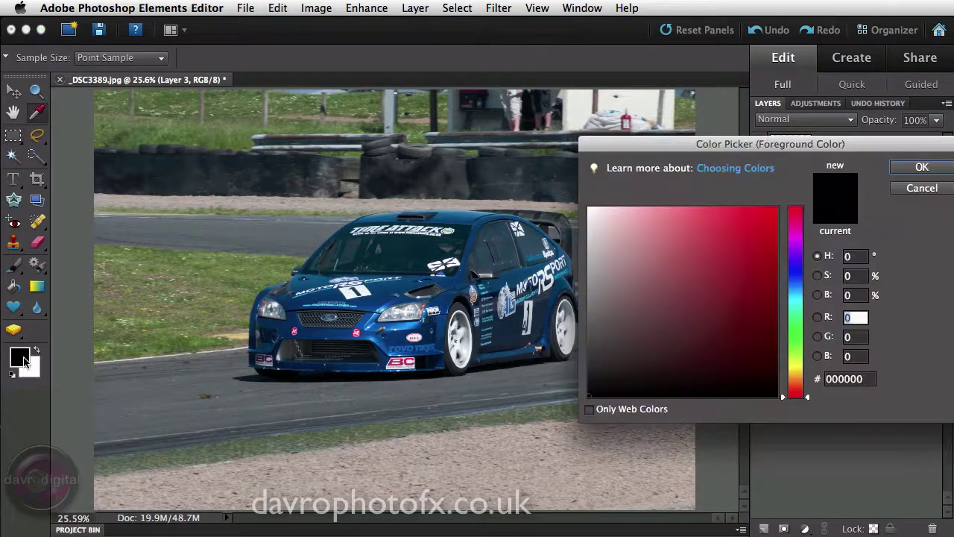
click(167, 387)
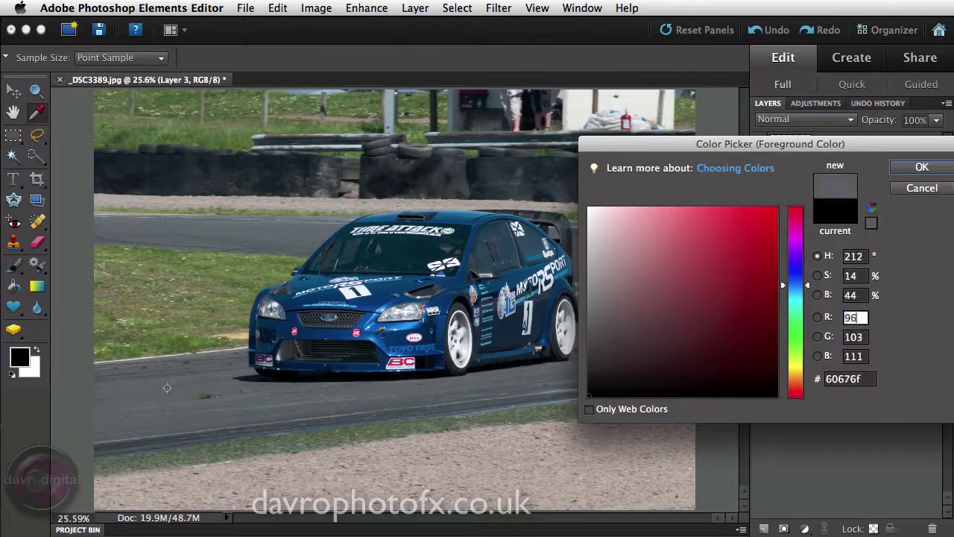
click(920, 167)
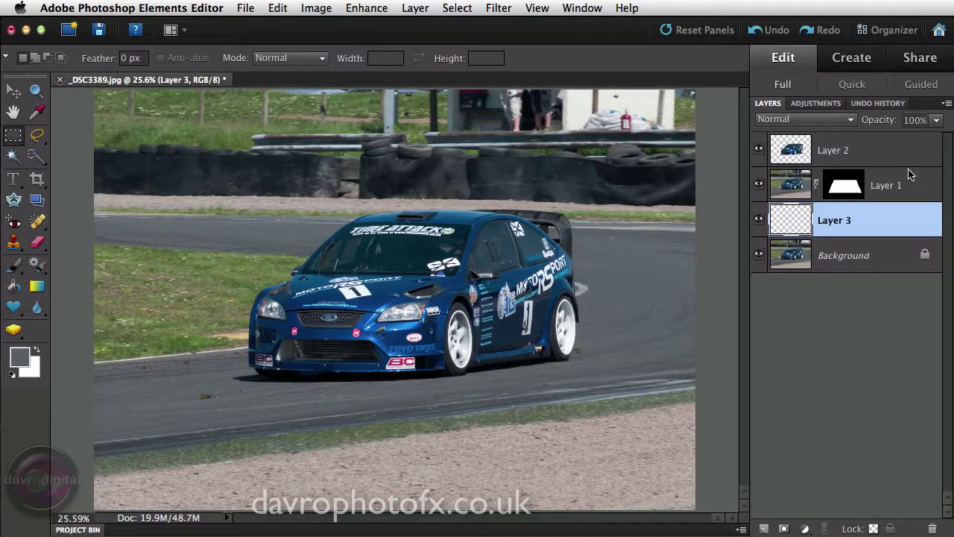
key(x)
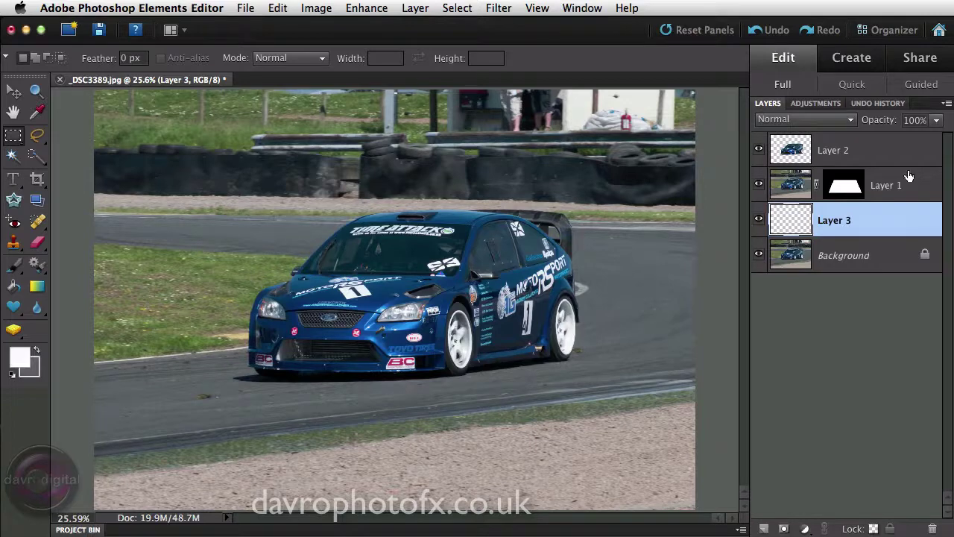
click(22, 358)
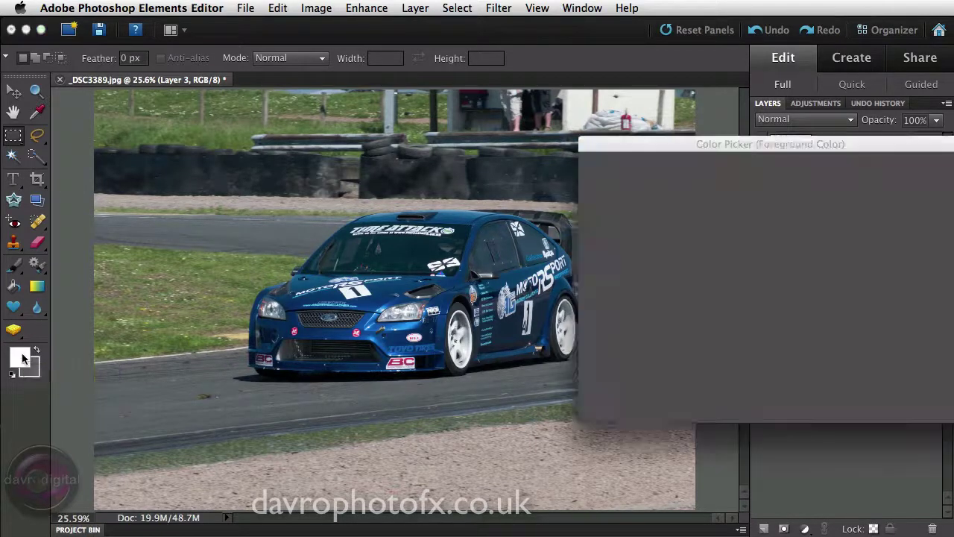
click(322, 298)
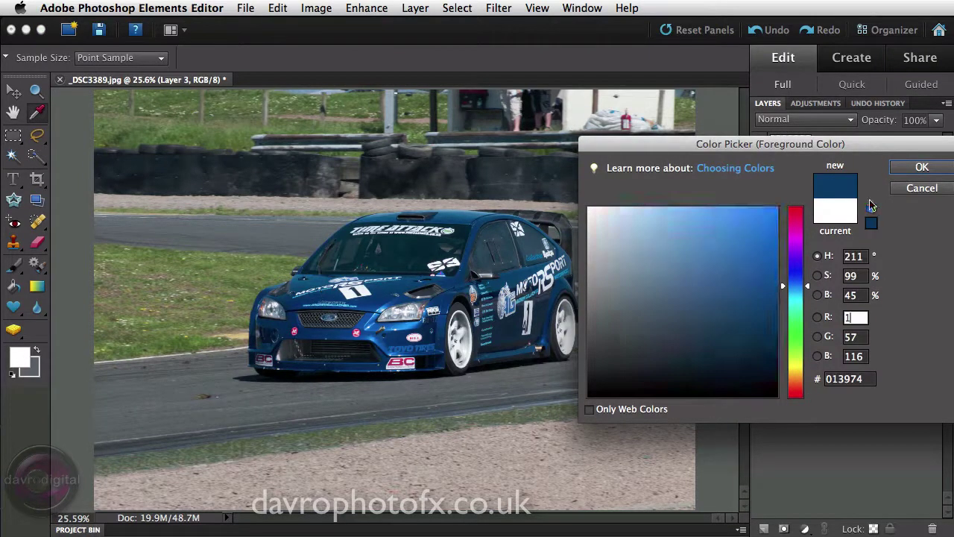
click(919, 168)
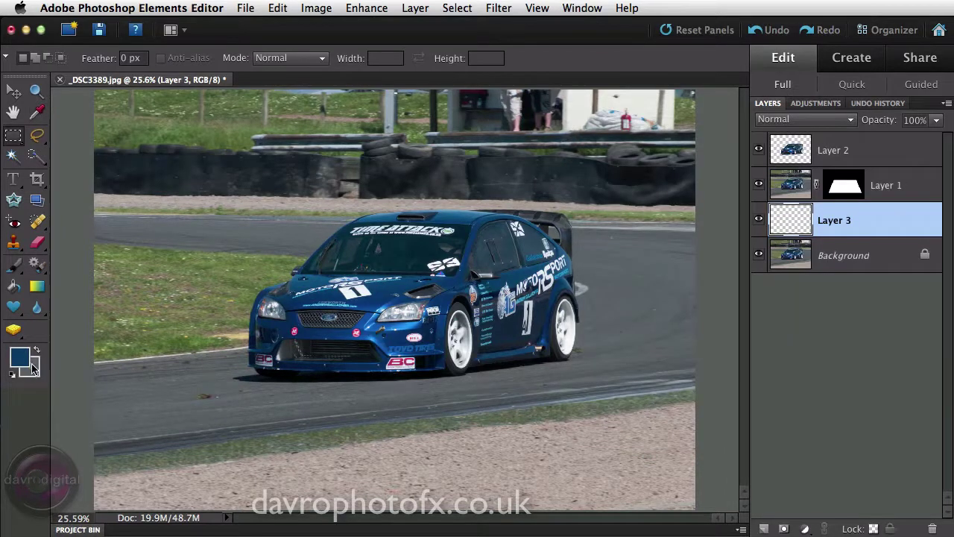
Fill Layer 3 with a linear Foreground to Background gradient running vertically from below the car up to the image's top edge
click(36, 289)
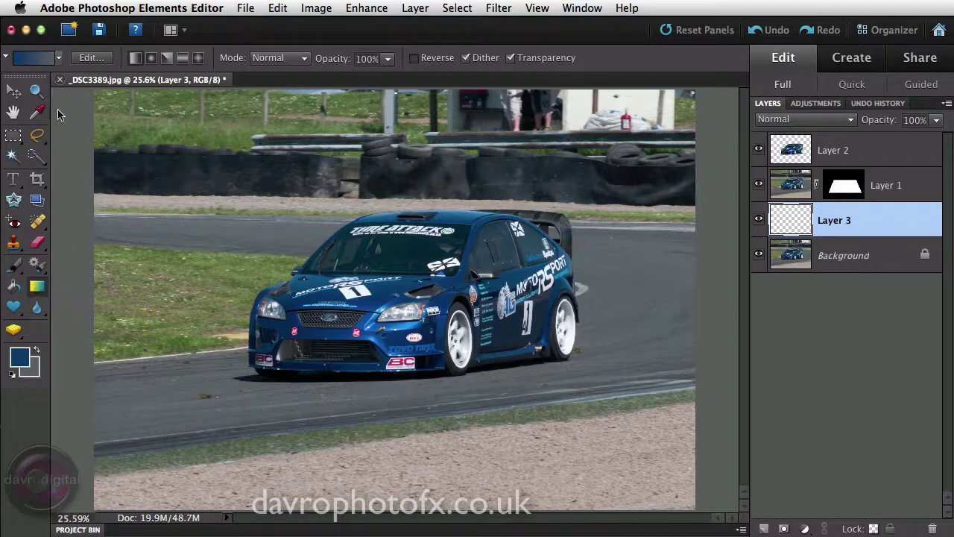
click(31, 60)
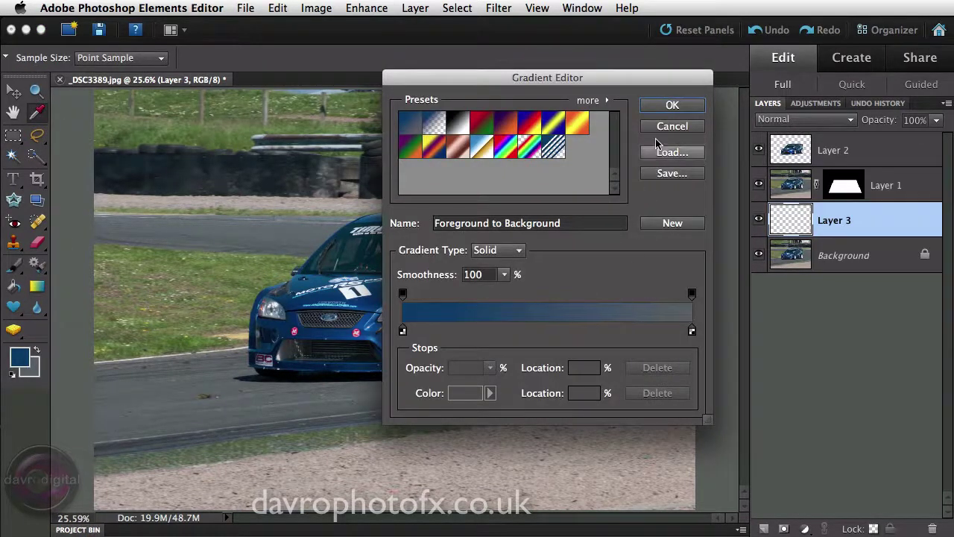
click(673, 105)
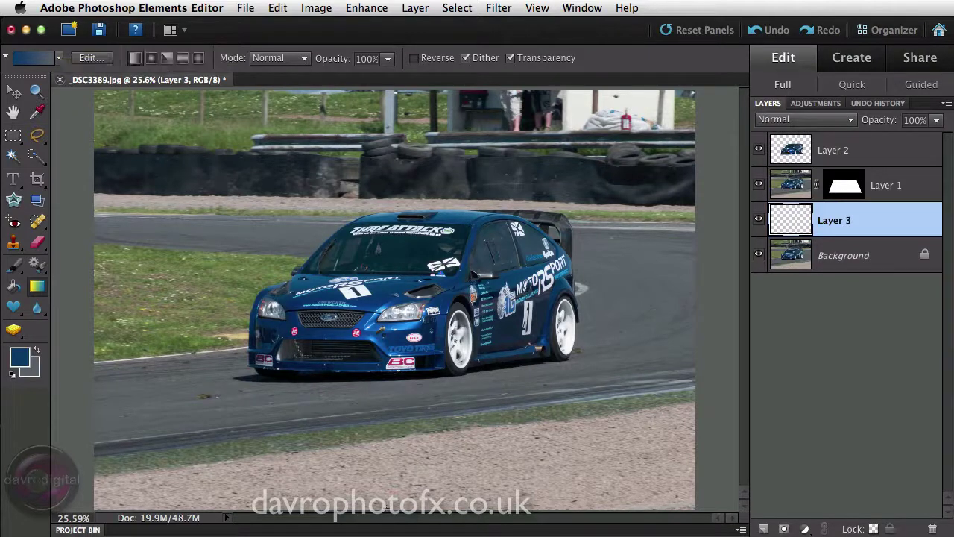
drag(386, 441, 419, 97)
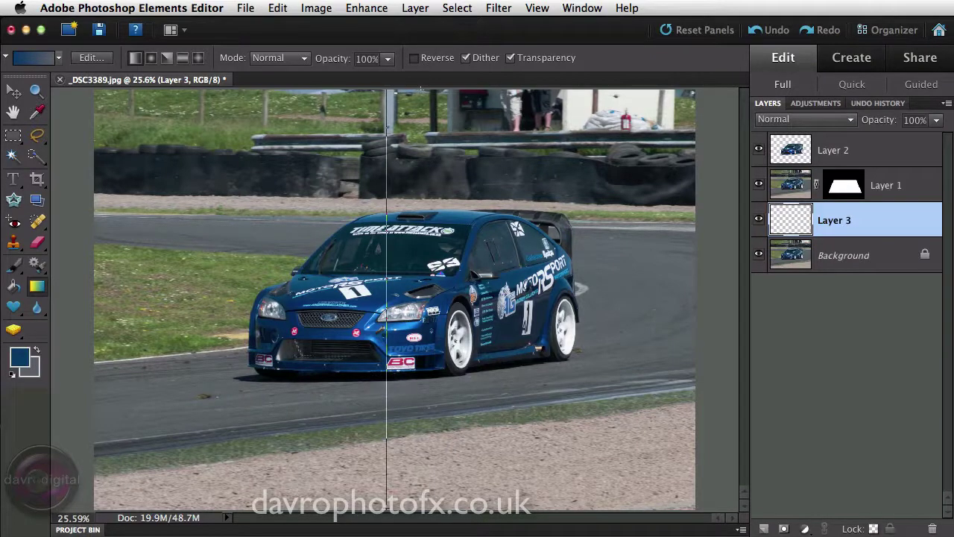
drag(421, 89, 420, 90)
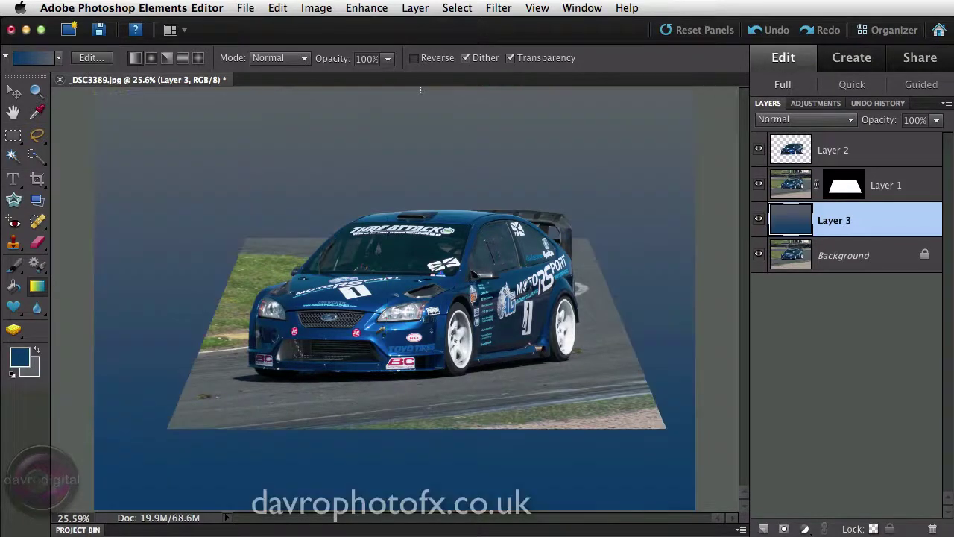